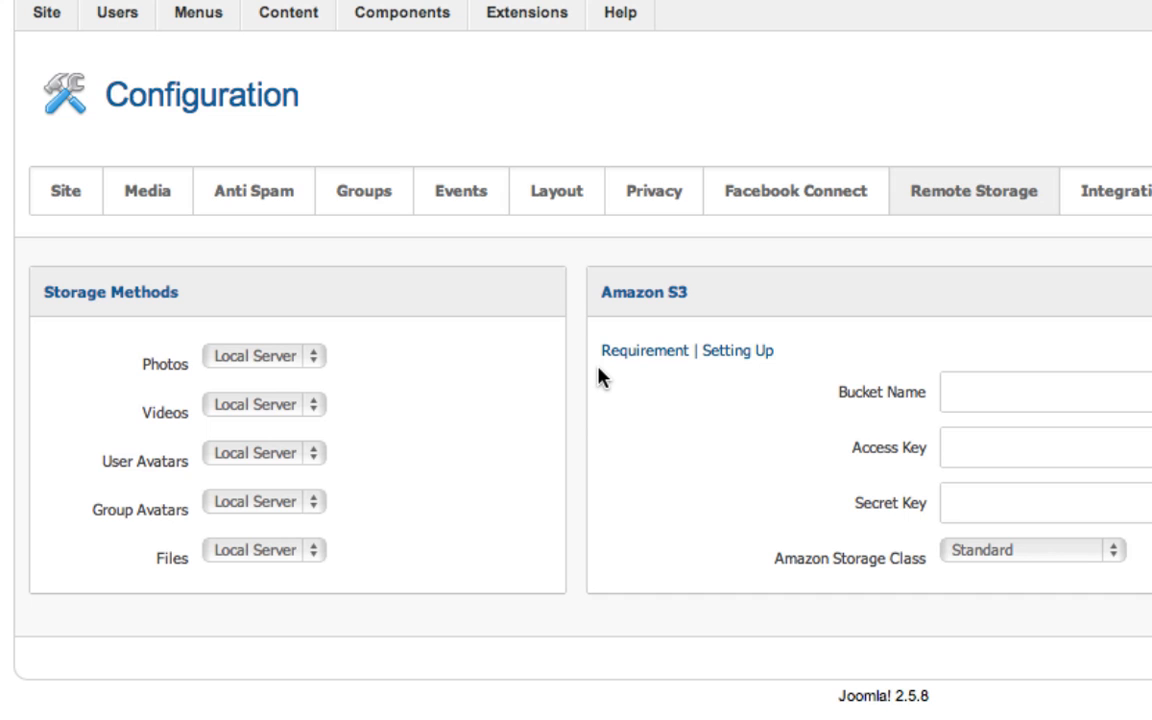
# Set the storage method for photos, videos, user avatars, group avatars and files to Amazon S3.
pyautogui.doubleClick(178, 557)
pyautogui.click(428, 532)
pyautogui.click(260, 357)
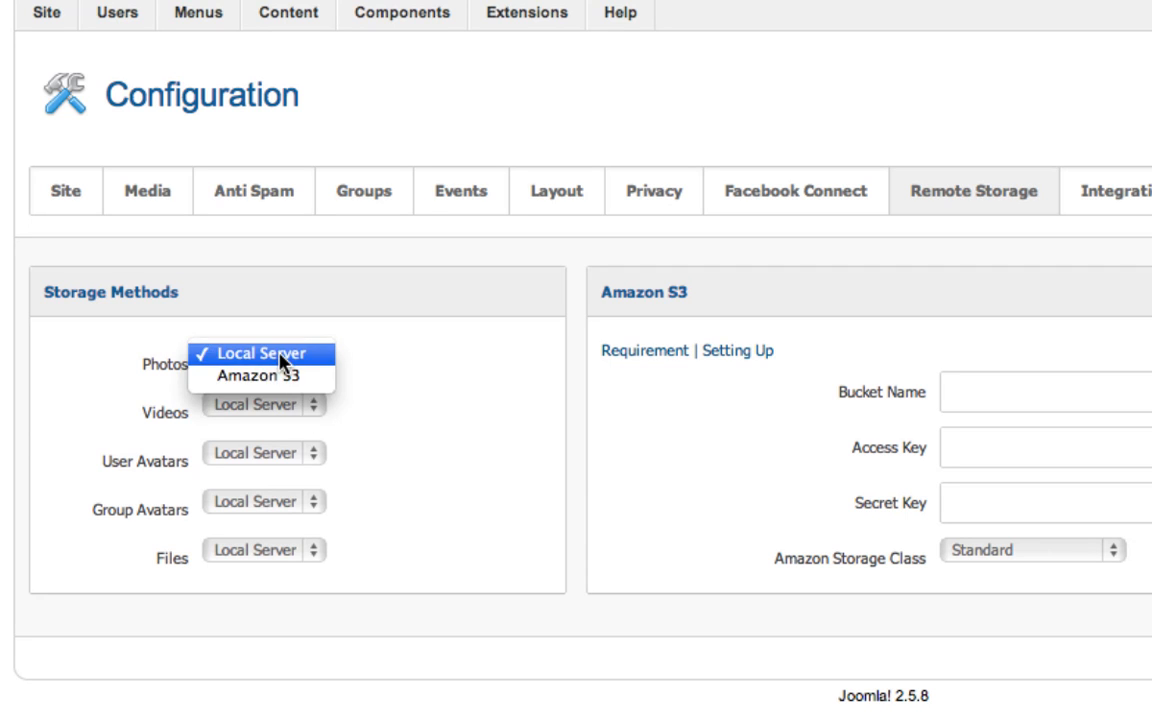
pyautogui.click(285, 378)
pyautogui.click(278, 404)
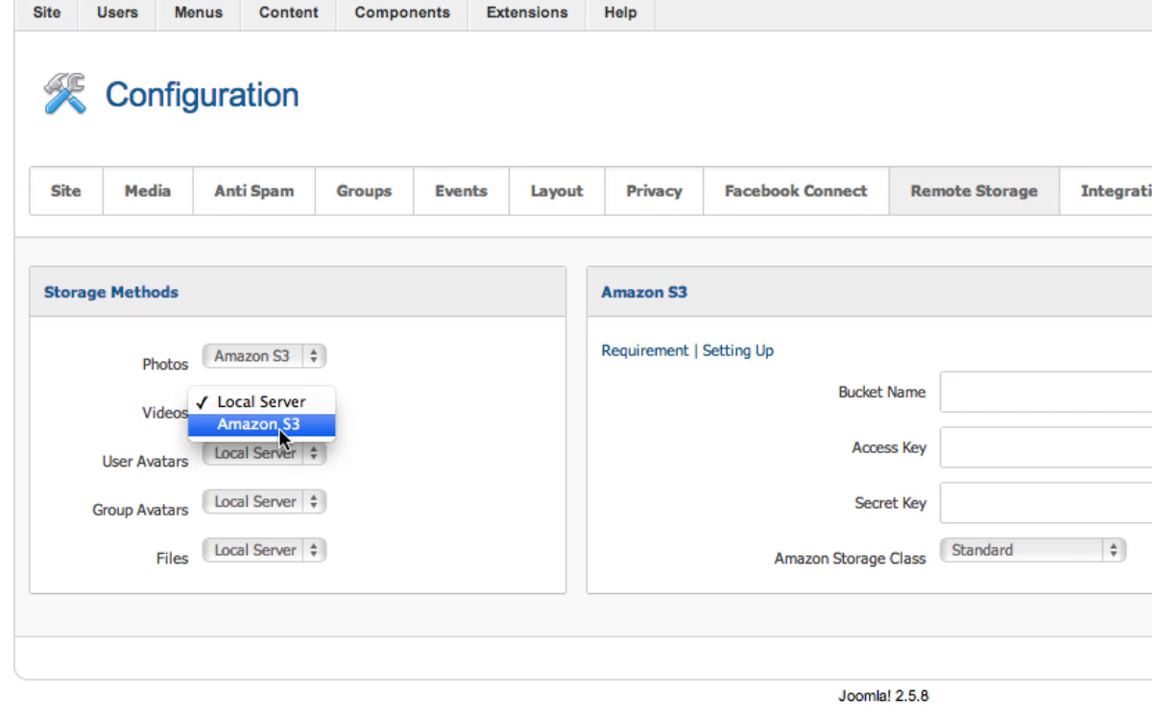
pyautogui.click(281, 432)
pyautogui.click(290, 455)
pyautogui.click(300, 470)
pyautogui.click(302, 506)
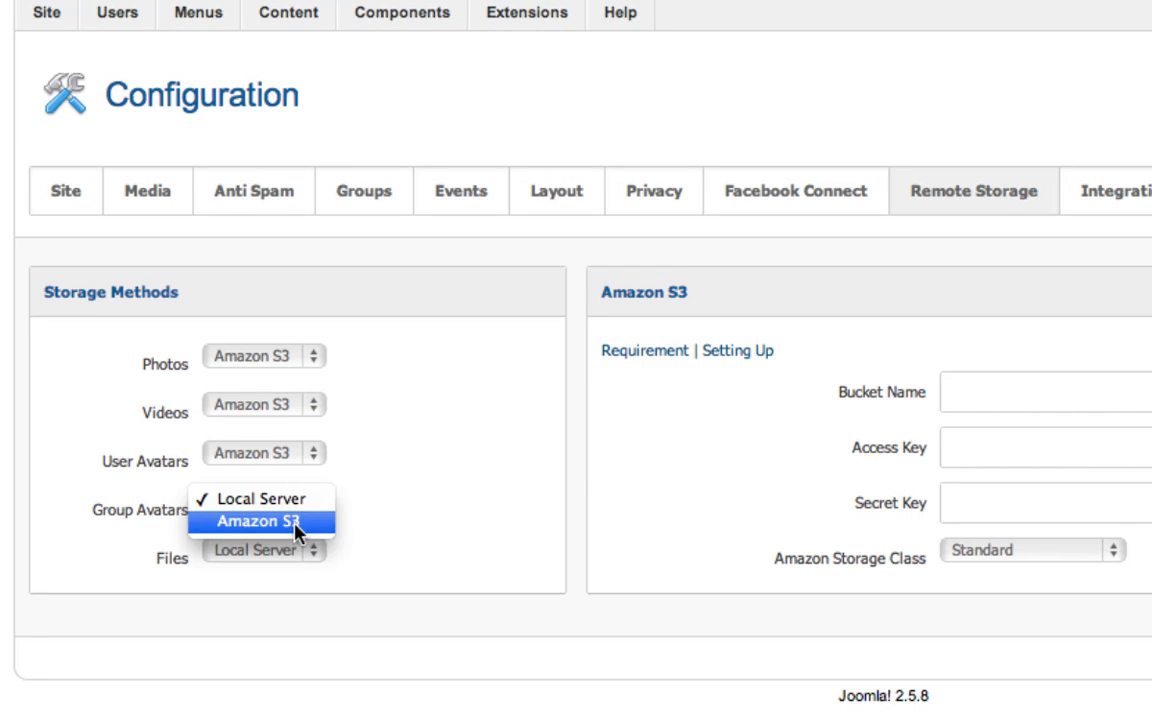
pyautogui.click(297, 521)
pyautogui.click(300, 551)
pyautogui.click(302, 570)
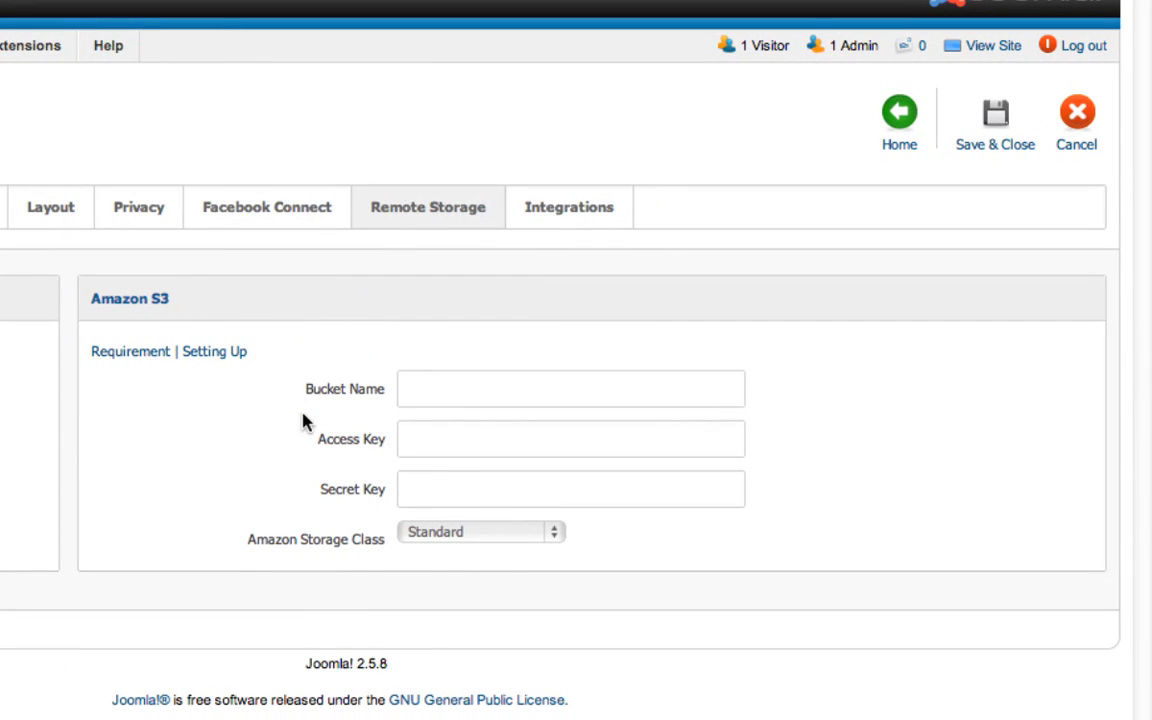
# Examine the bucket name, access key, secret key and storage class settings required for Amazon S3.
pyautogui.moveTo(297, 392); pyautogui.dragTo(400, 395)
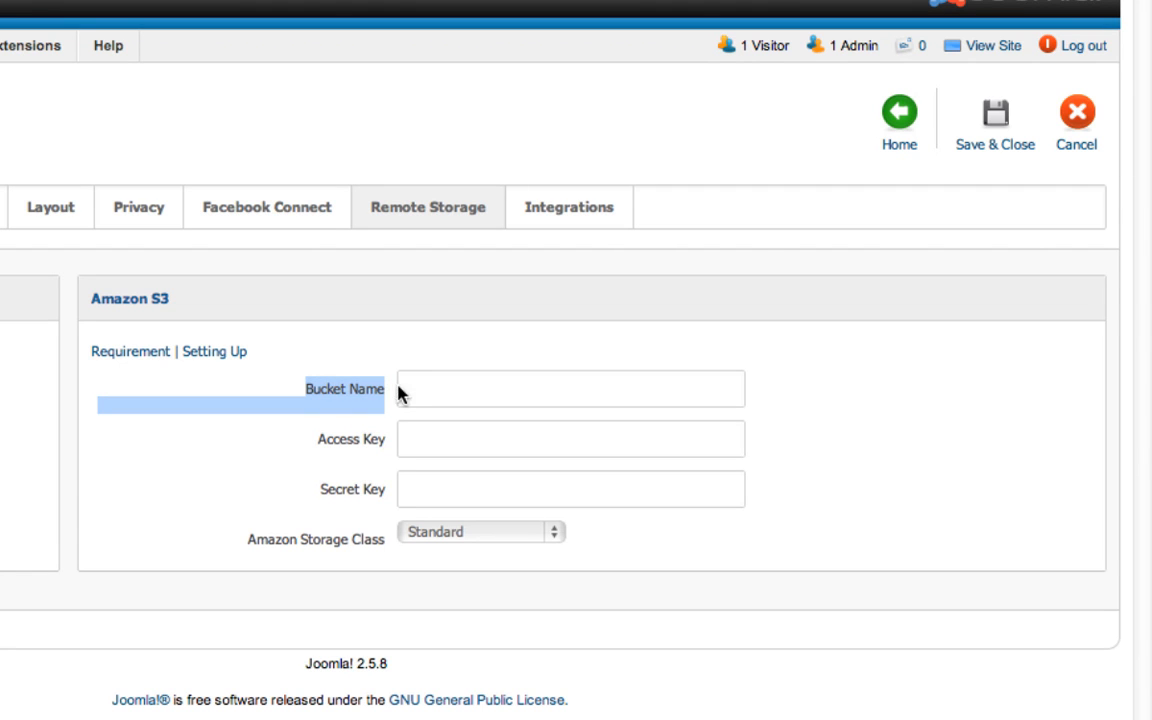
pyautogui.moveTo(298, 449); pyautogui.dragTo(411, 446)
pyautogui.moveTo(309, 493); pyautogui.dragTo(446, 493)
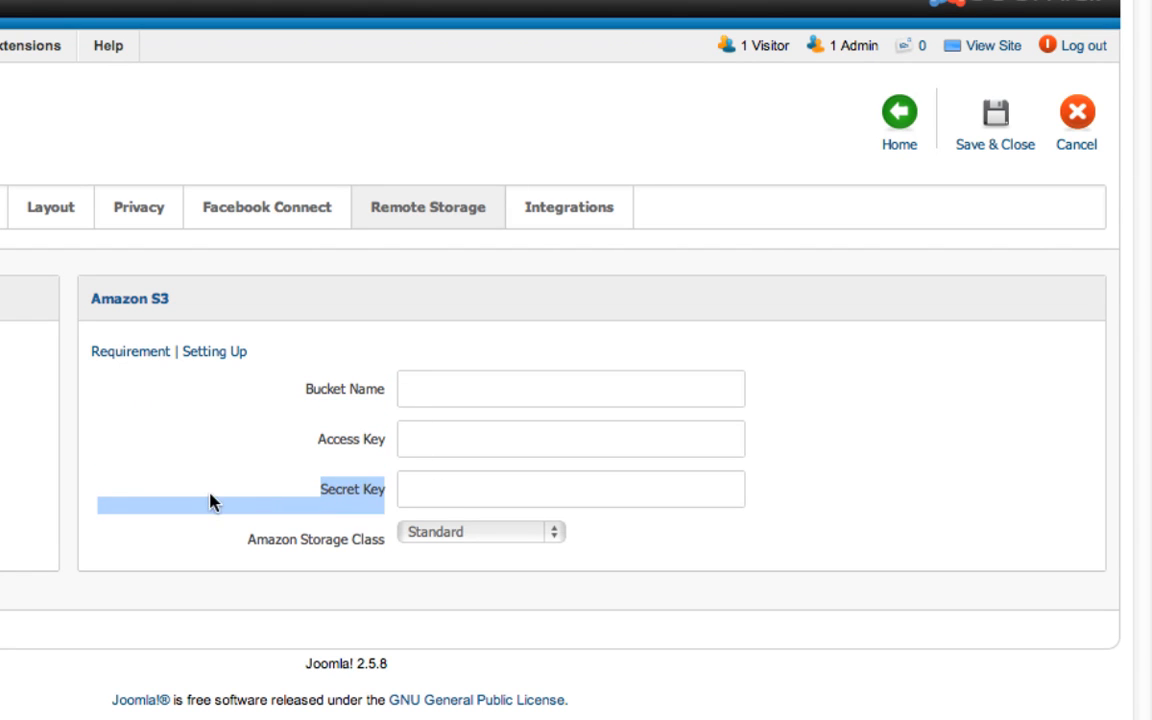
pyautogui.click(225, 541)
pyautogui.moveTo(225, 543); pyautogui.dragTo(363, 535)
pyautogui.click(342, 535)
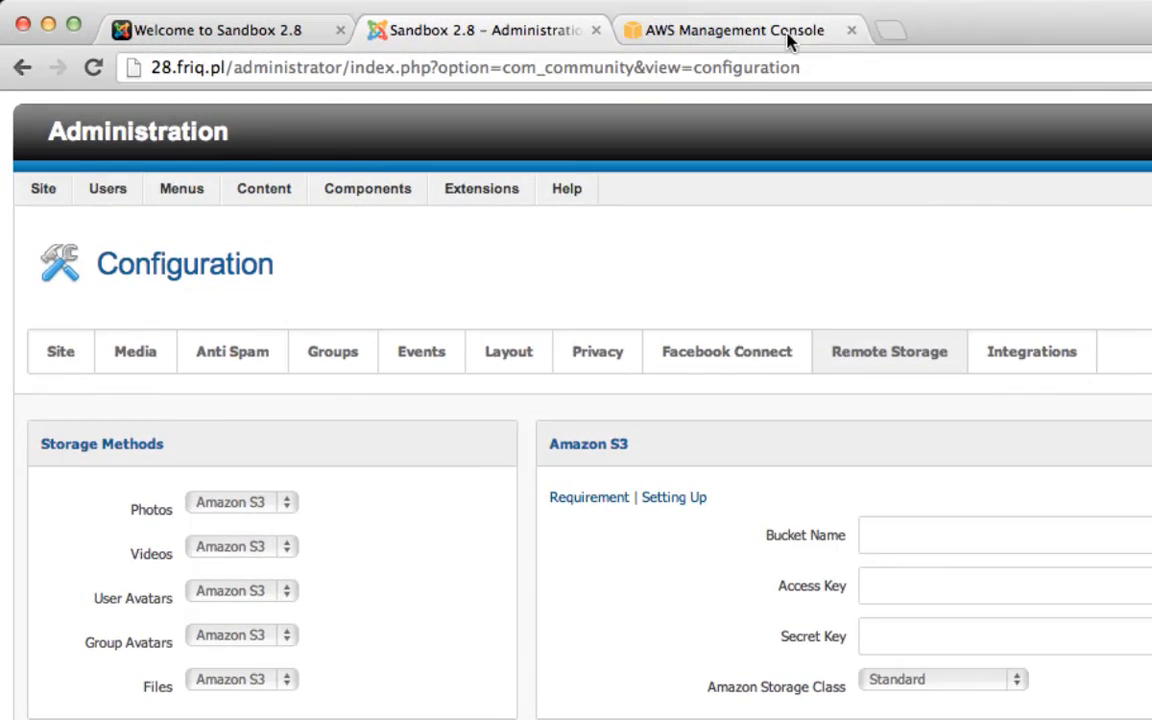
# Switch to the AWS website, go to My Account and sign in as a returning user with the prefilled credentials.
pyautogui.click(535, 21)
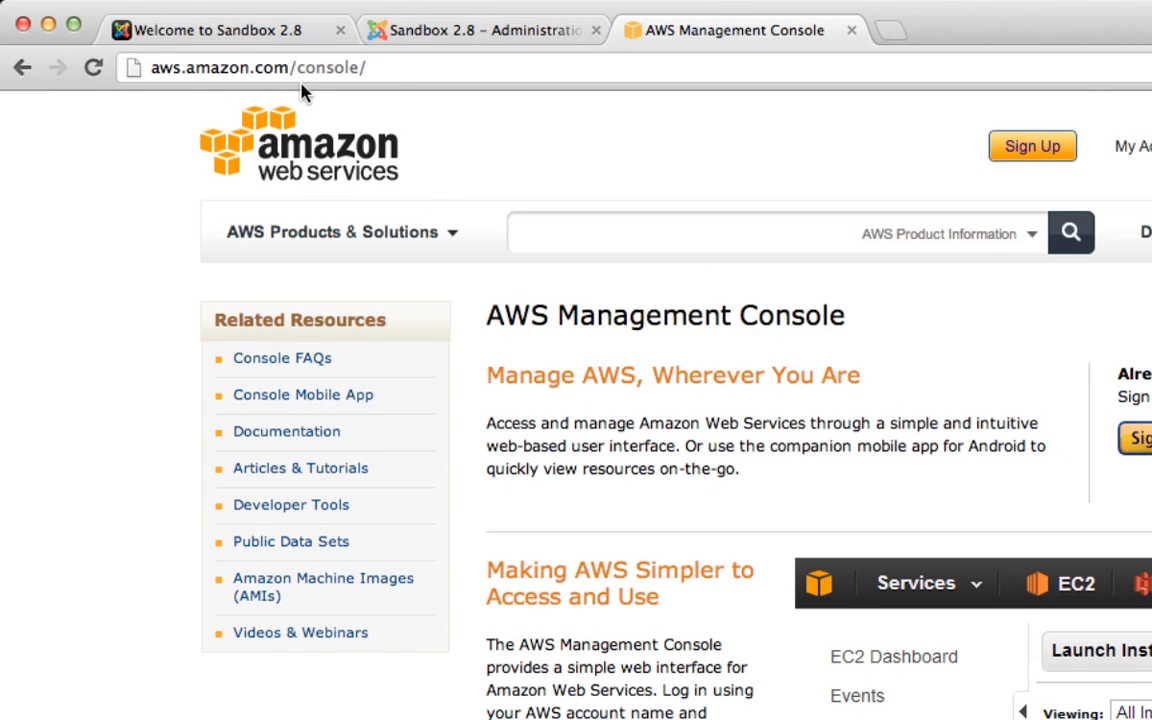
pyautogui.click(405, 67)
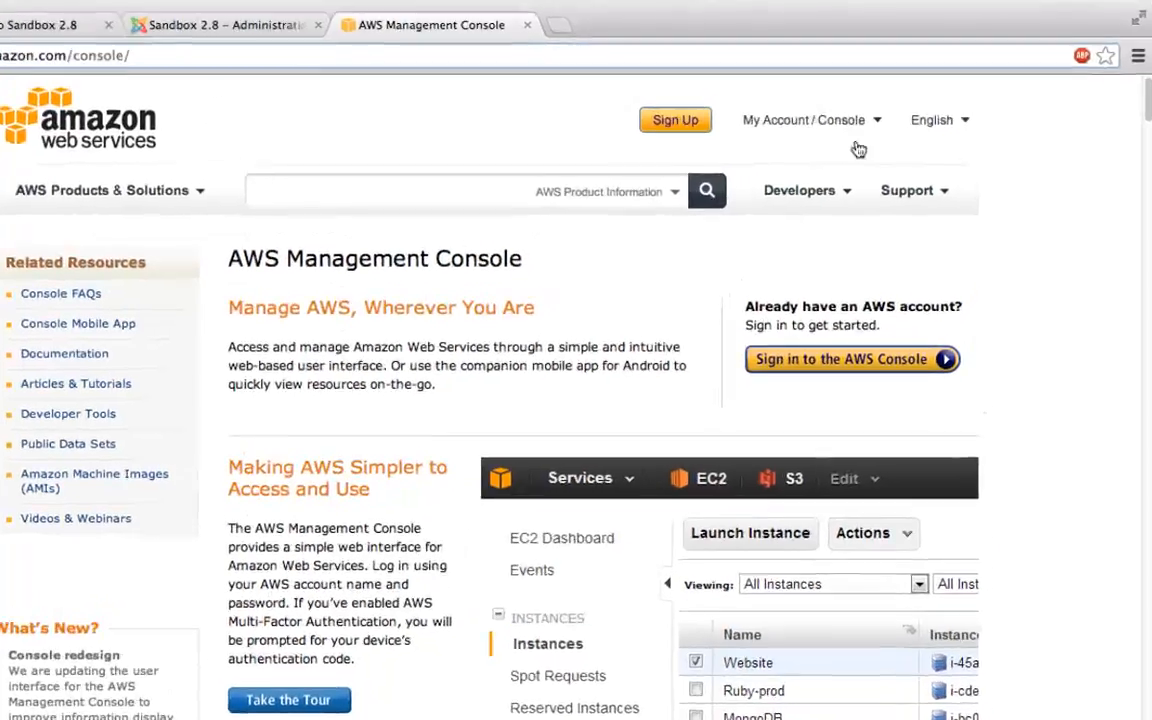
pyautogui.click(900, 111)
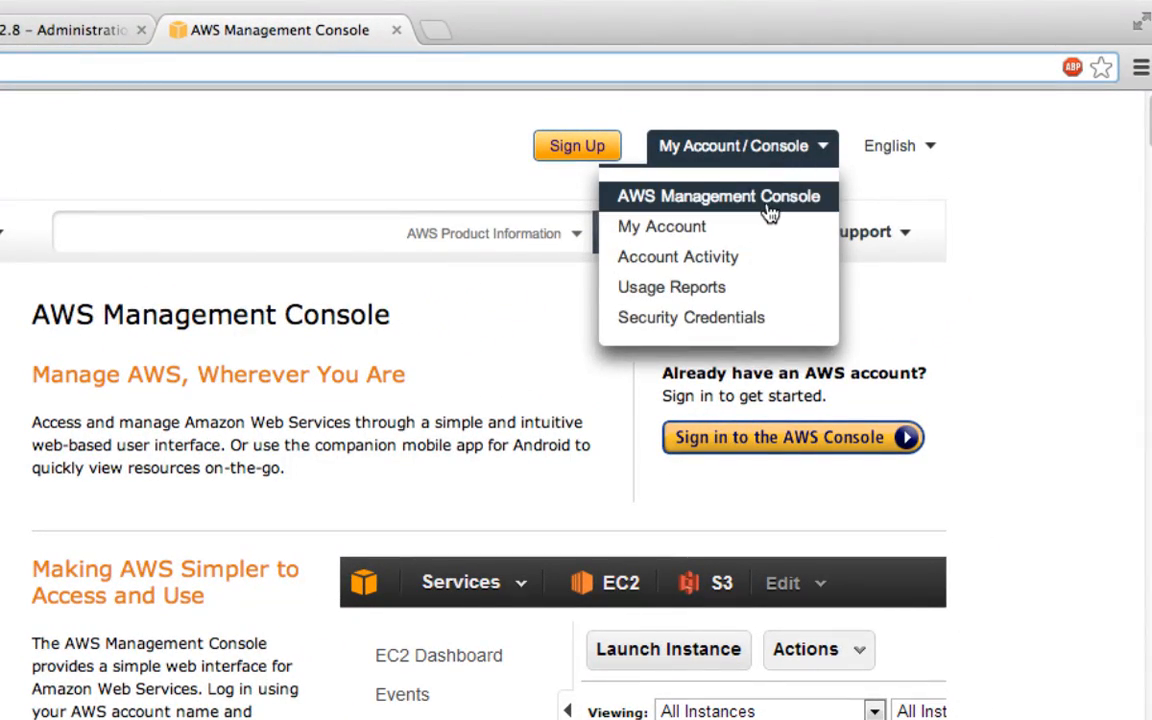
pyautogui.click(728, 229)
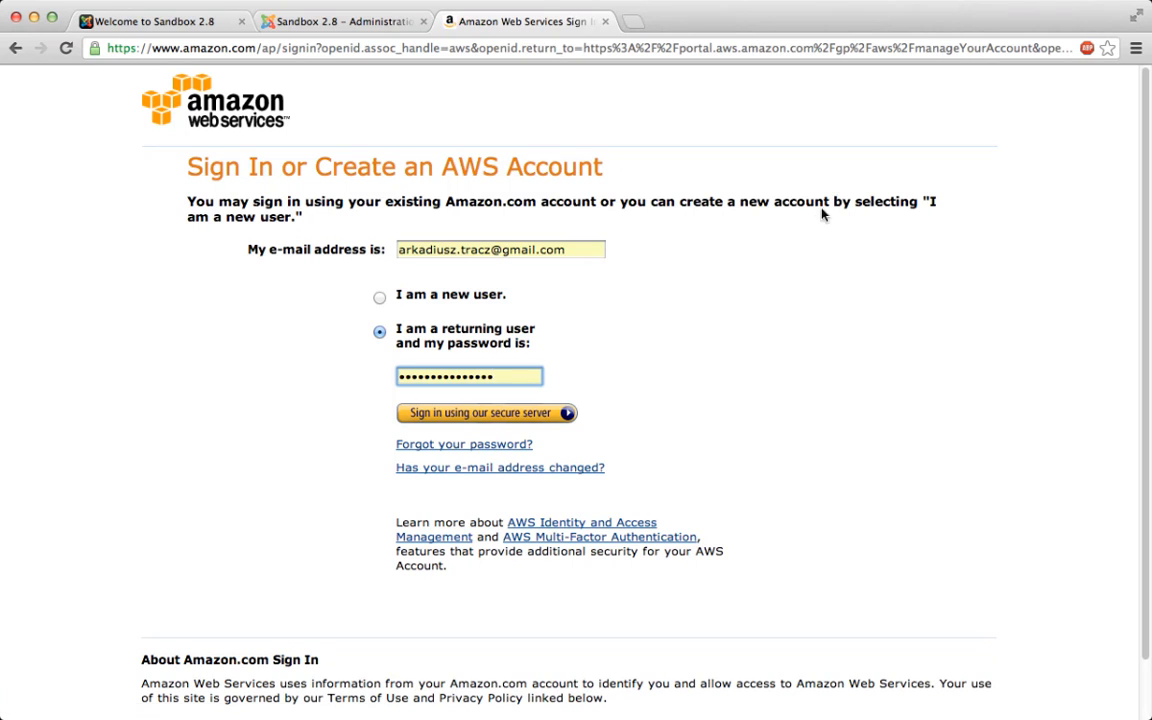
pyautogui.click(560, 415)
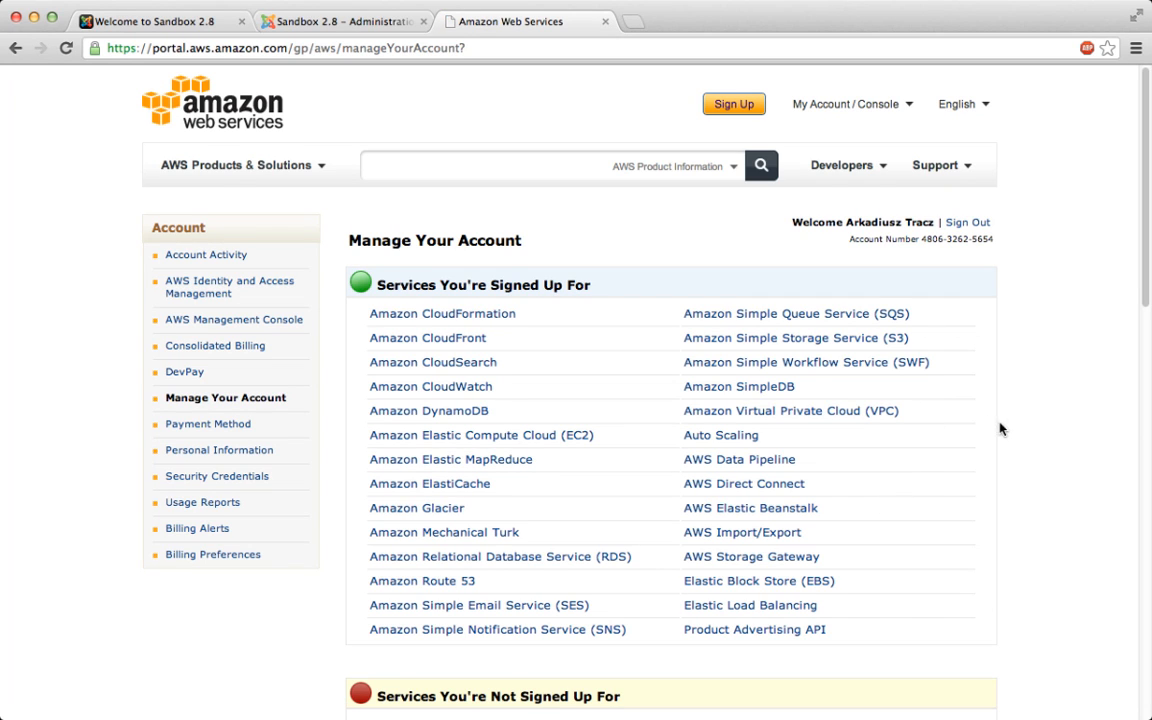
# Open the AWS account's security credentials and go to its access keys.
pyautogui.scroll(-1, 1025, 428)
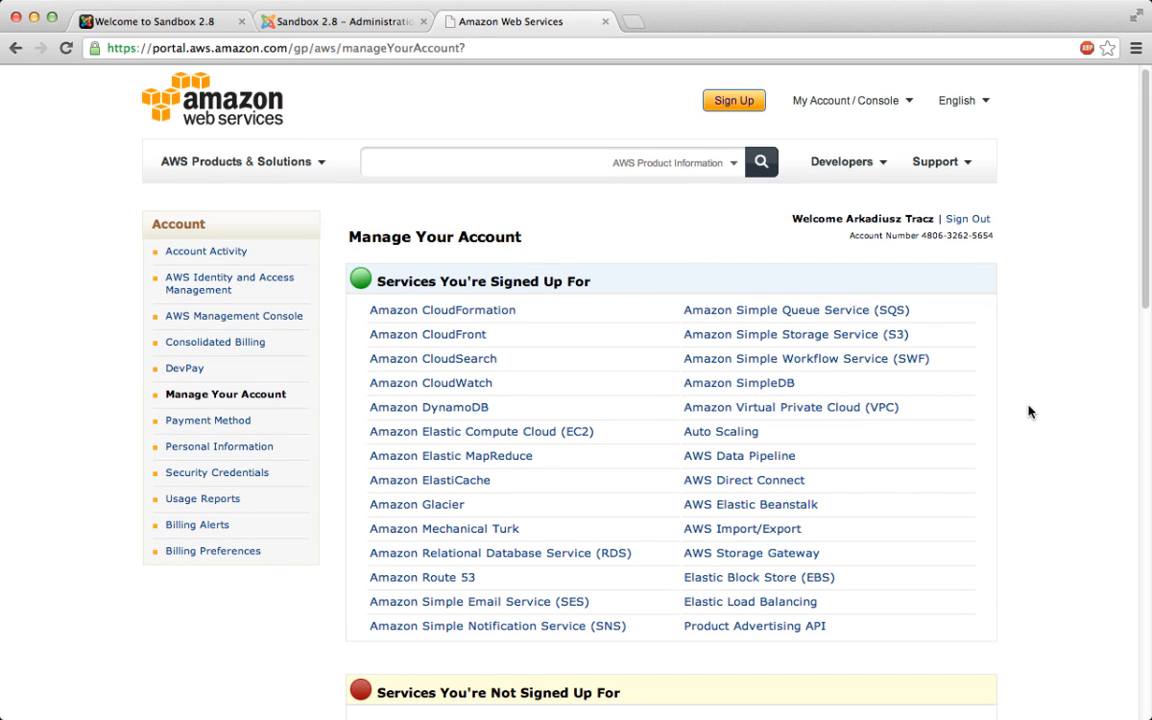
pyautogui.scroll(1, 1019, 403)
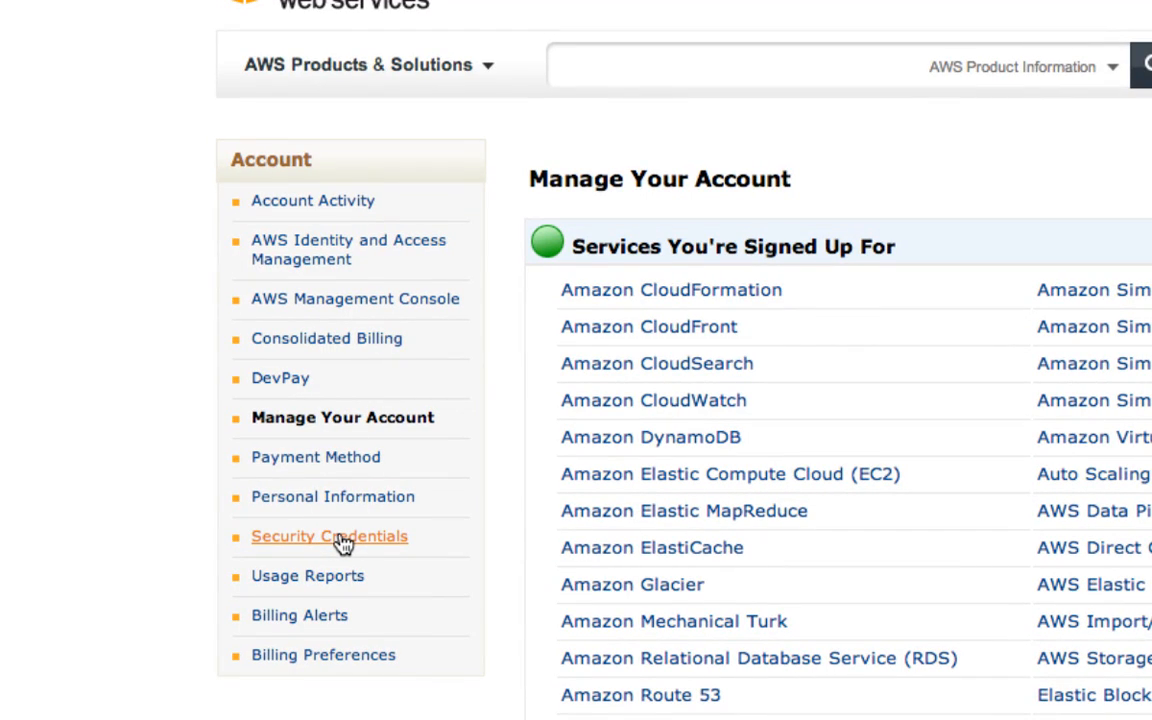
pyautogui.click(343, 541)
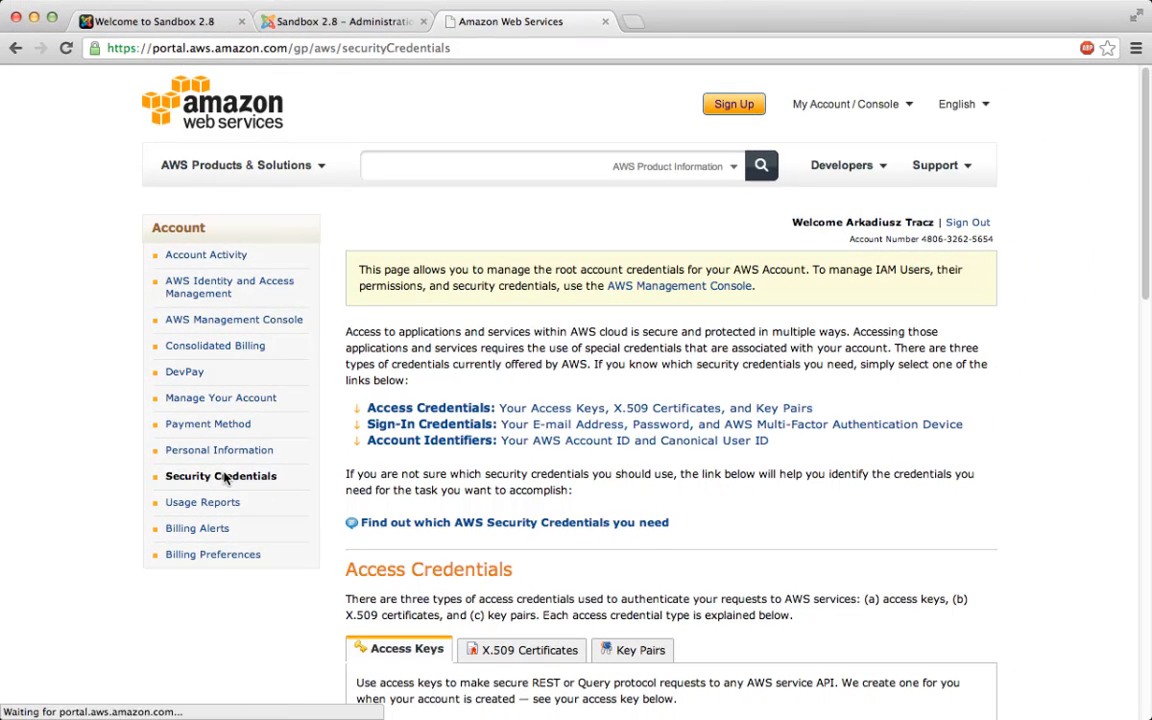
pyautogui.scroll(-5, 1035, 465)
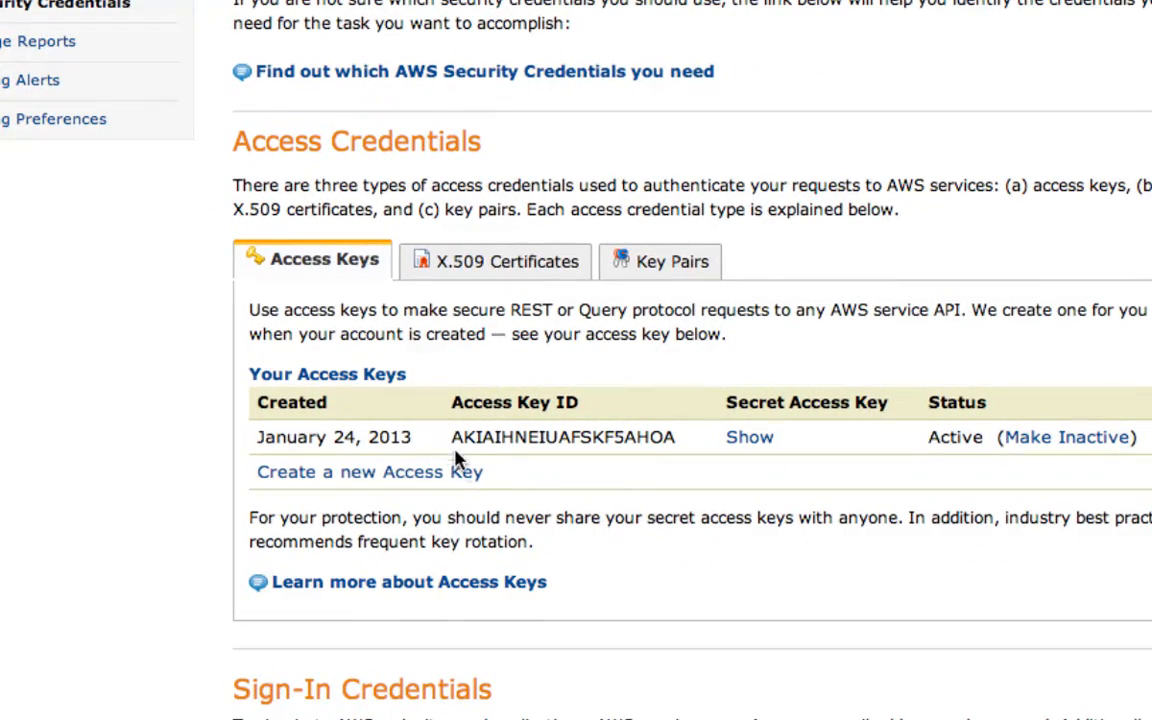
# View the access key ID and reveal its secret access key, closing the secret key pop-up again.
pyautogui.moveTo(446, 445); pyautogui.dragTo(712, 440)
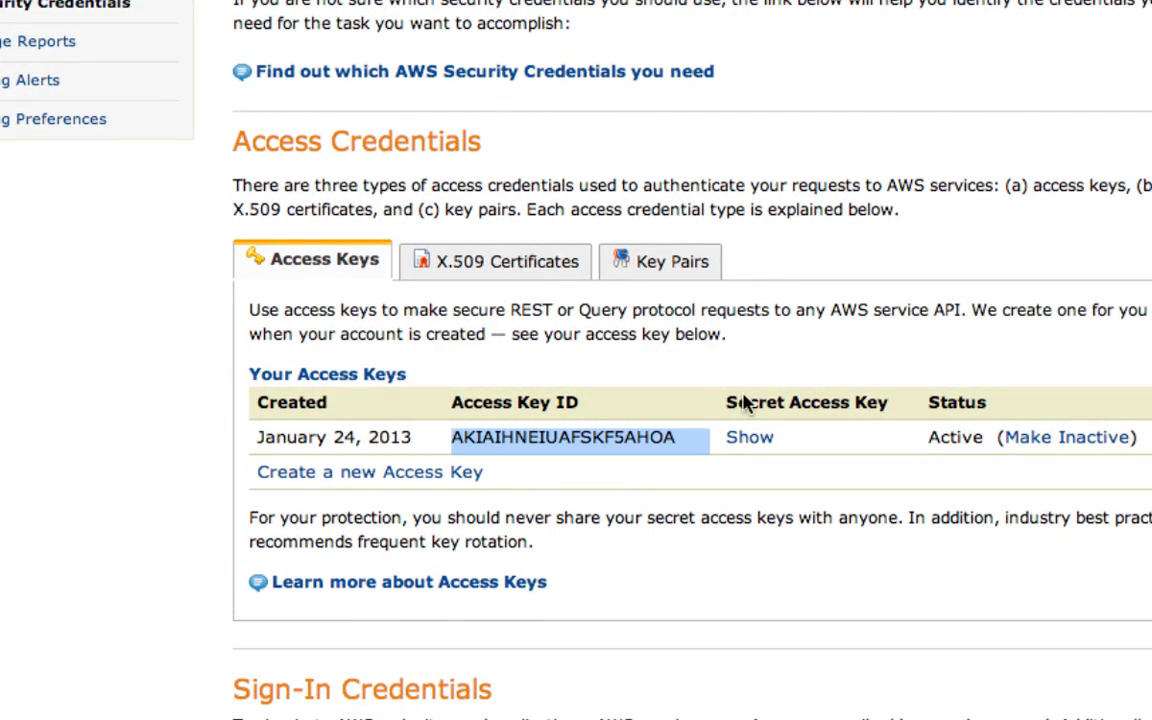
pyautogui.click(793, 402)
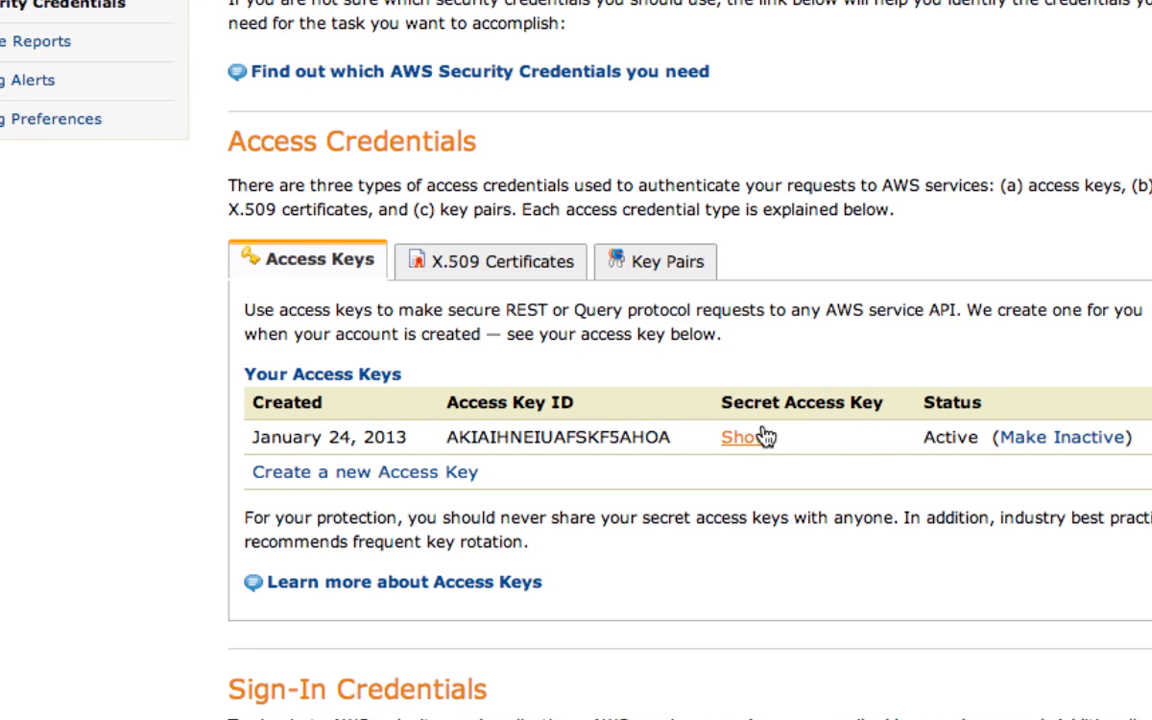
pyautogui.click(755, 437)
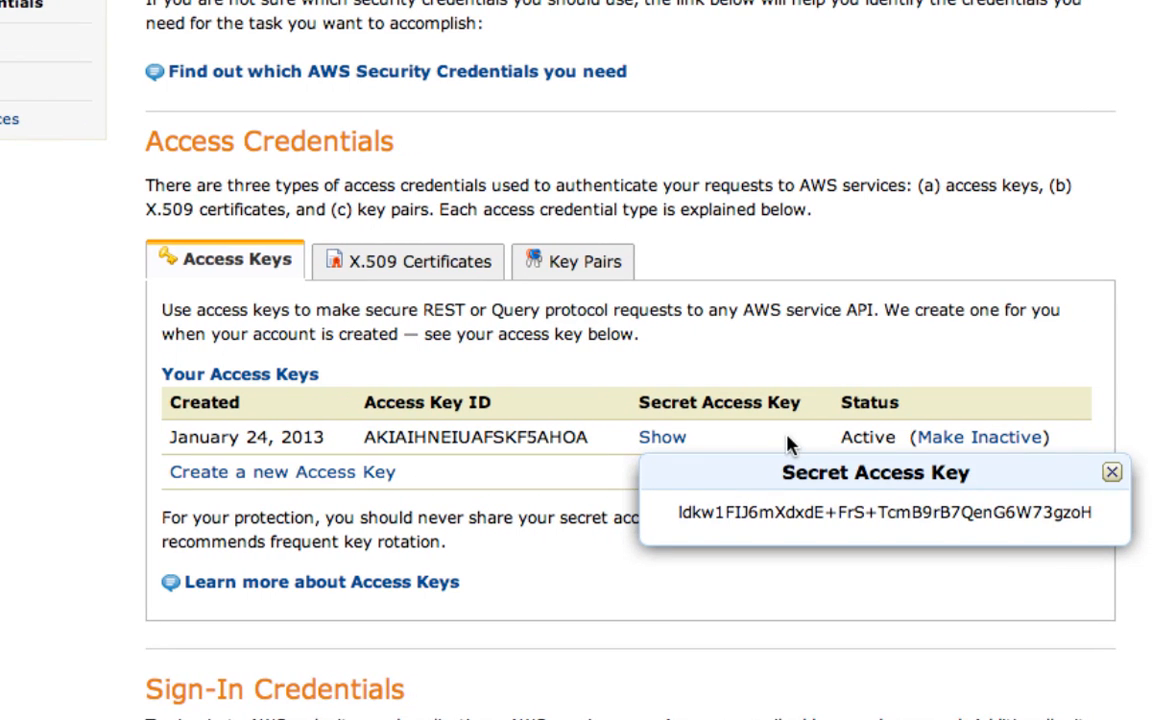
pyautogui.click(1111, 471)
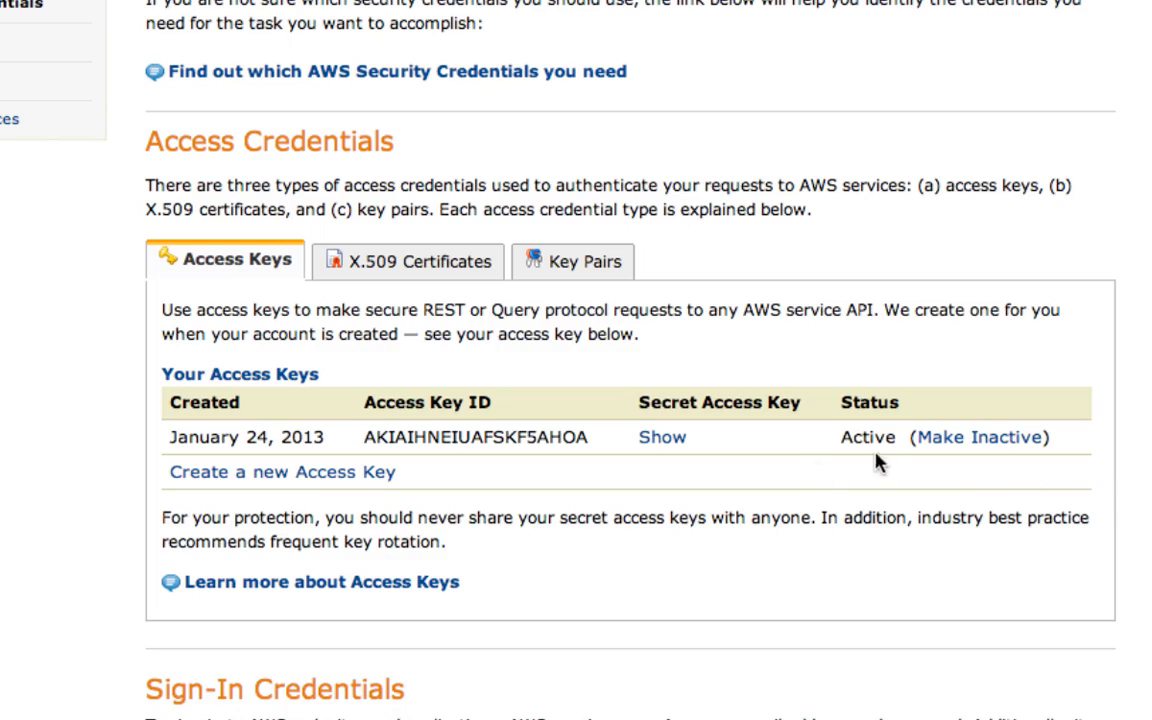
# Copy the AWS access key ID and paste it into the Access Key field of the Joomla Amazon S3 settings.
pyautogui.doubleClick(422, 437)
pyautogui.press('super+c')
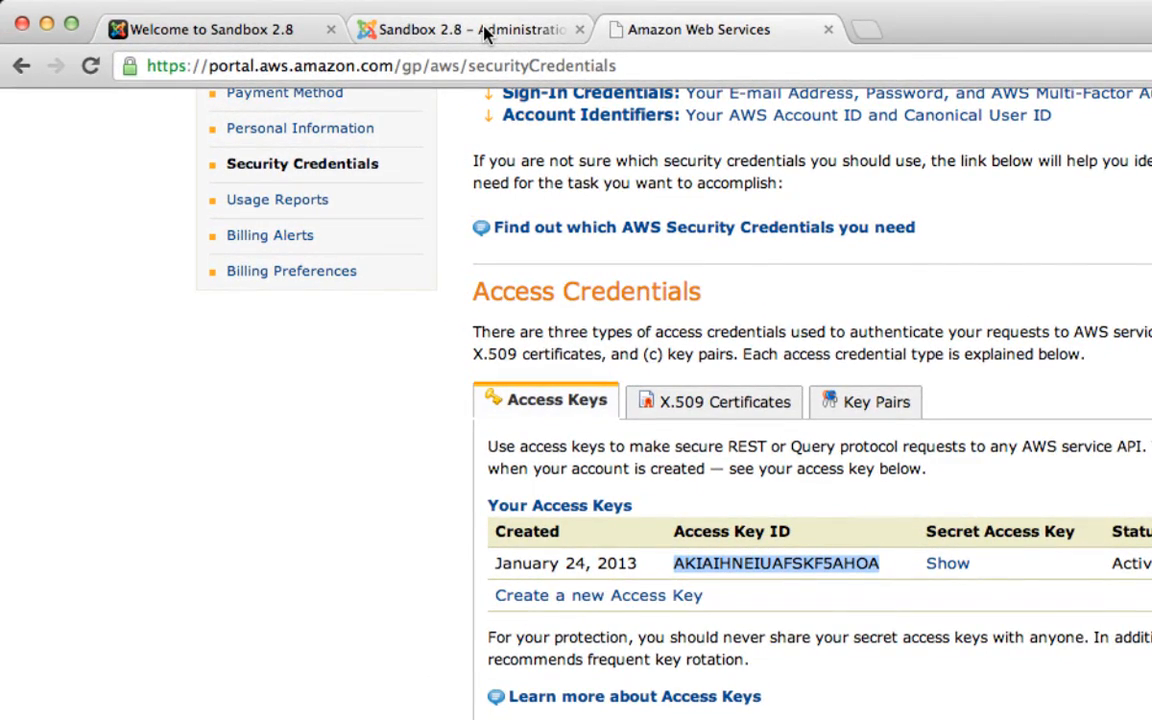
pyautogui.click(345, 21)
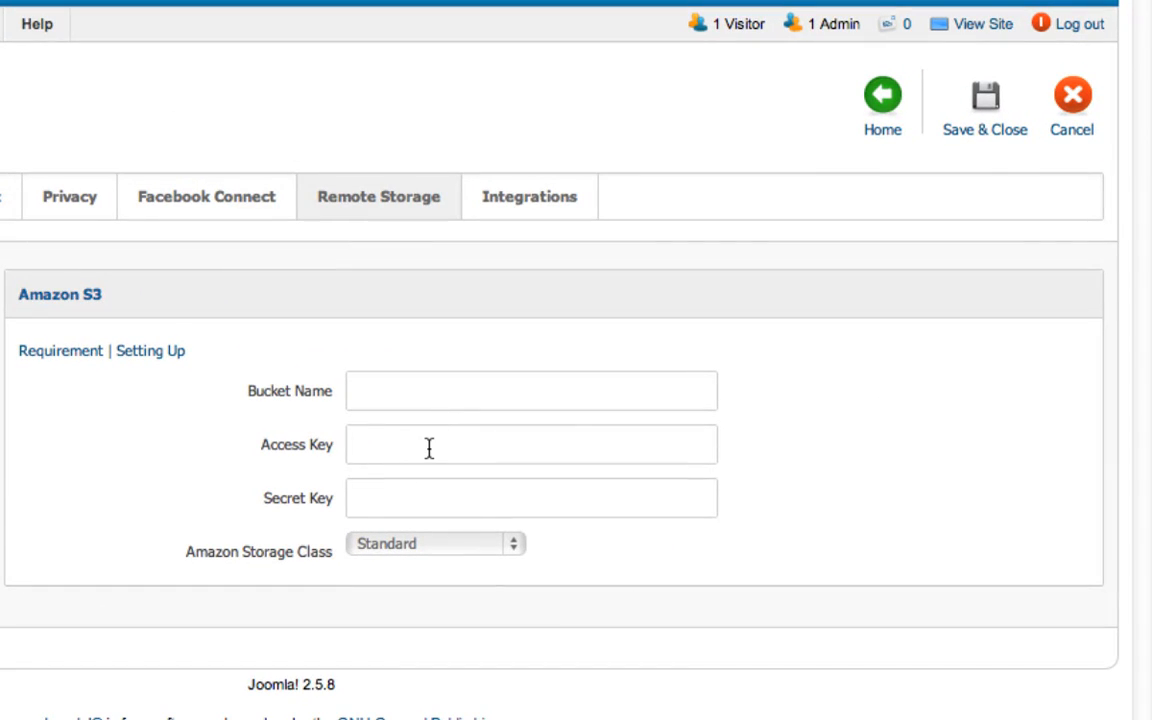
pyautogui.click(909, 573)
pyautogui.press('super+v')
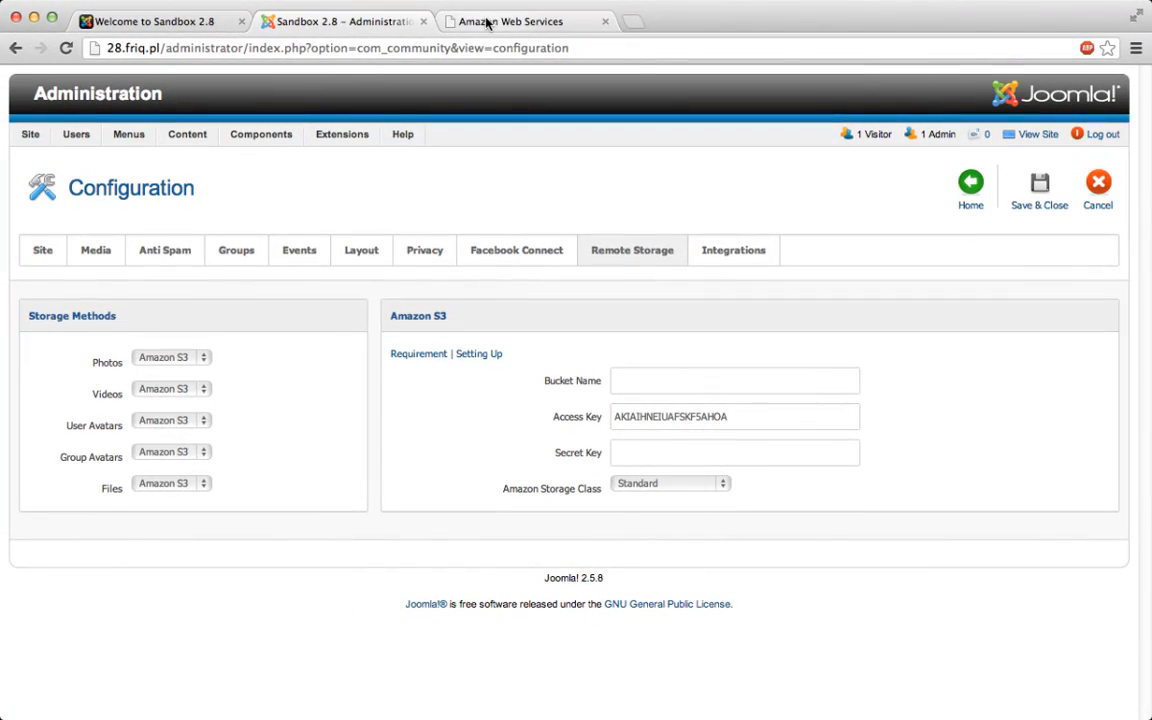
# Reveal and copy the AWS secret access key and paste it into the Secret Key field of the Joomla Amazon S3 settings.
pyautogui.click(487, 22)
pyautogui.click(583, 426)
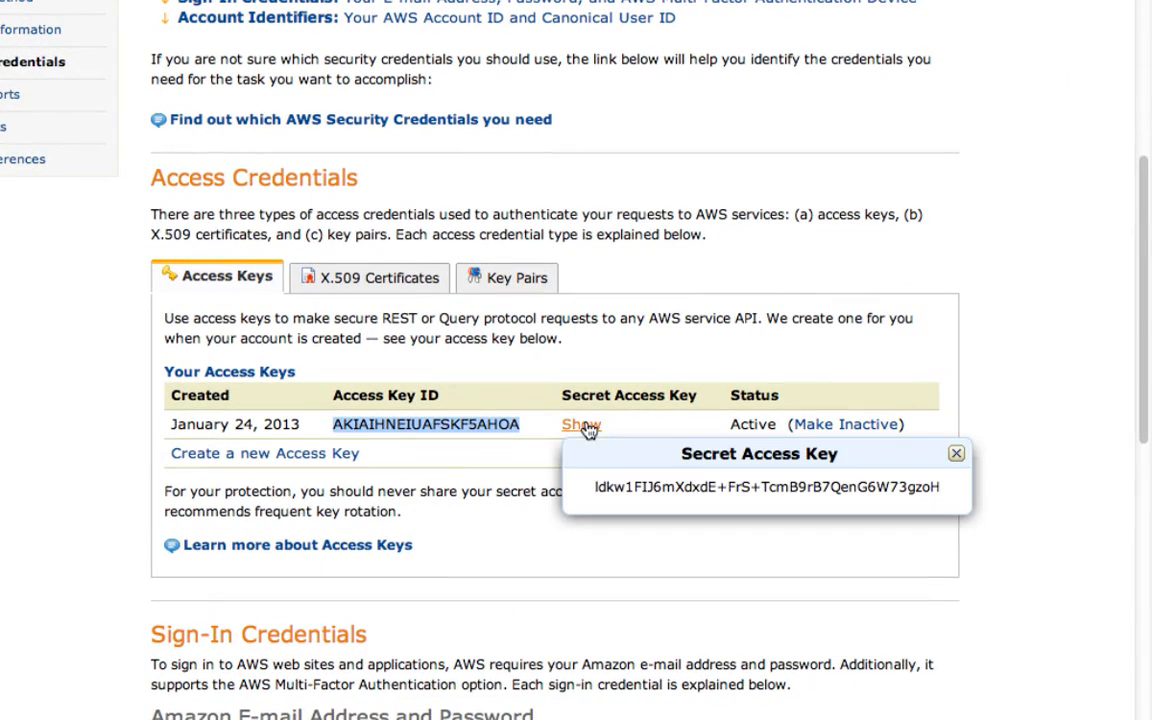
pyautogui.moveTo(706, 486); pyautogui.dragTo(942, 484)
pyautogui.hotkey('ctrl', 'c')
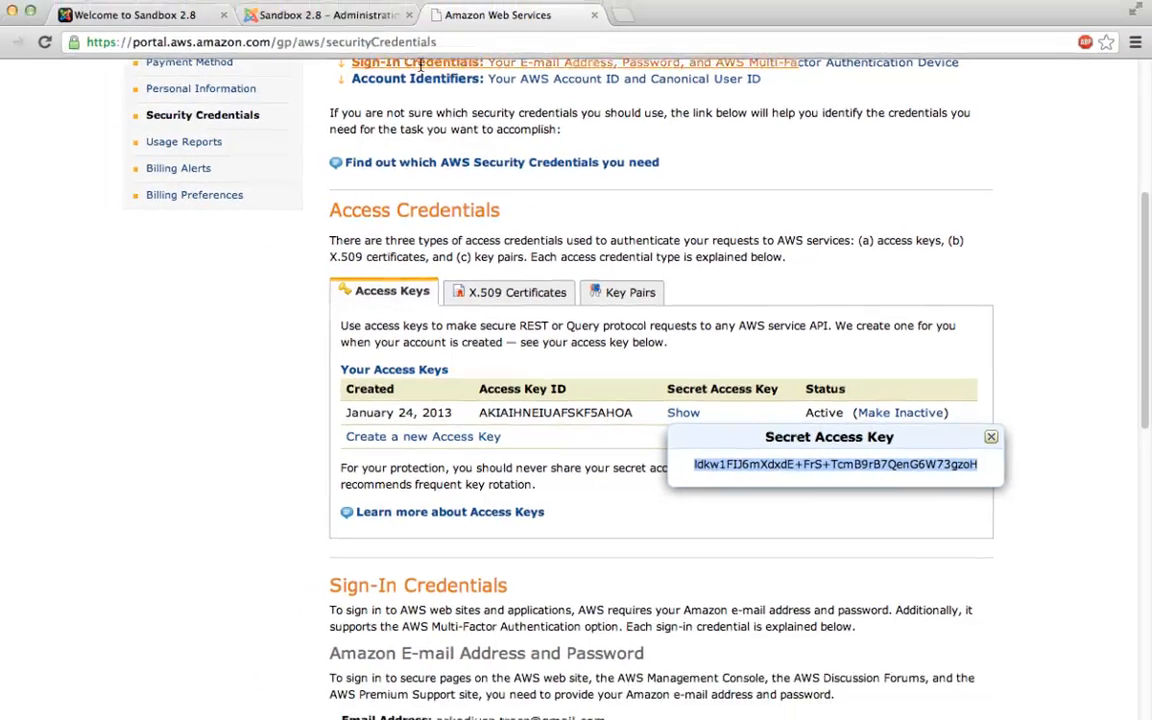
pyautogui.click(368, 20)
pyautogui.click(695, 448)
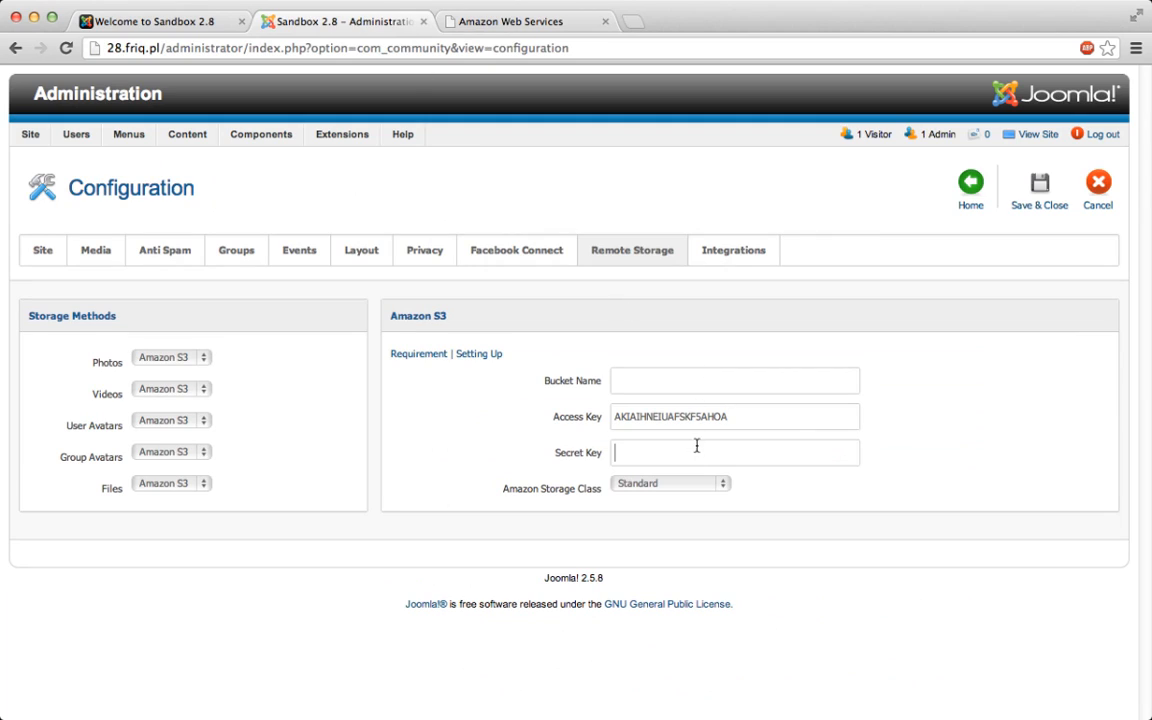
pyautogui.hotkey('ctrl', 'v')
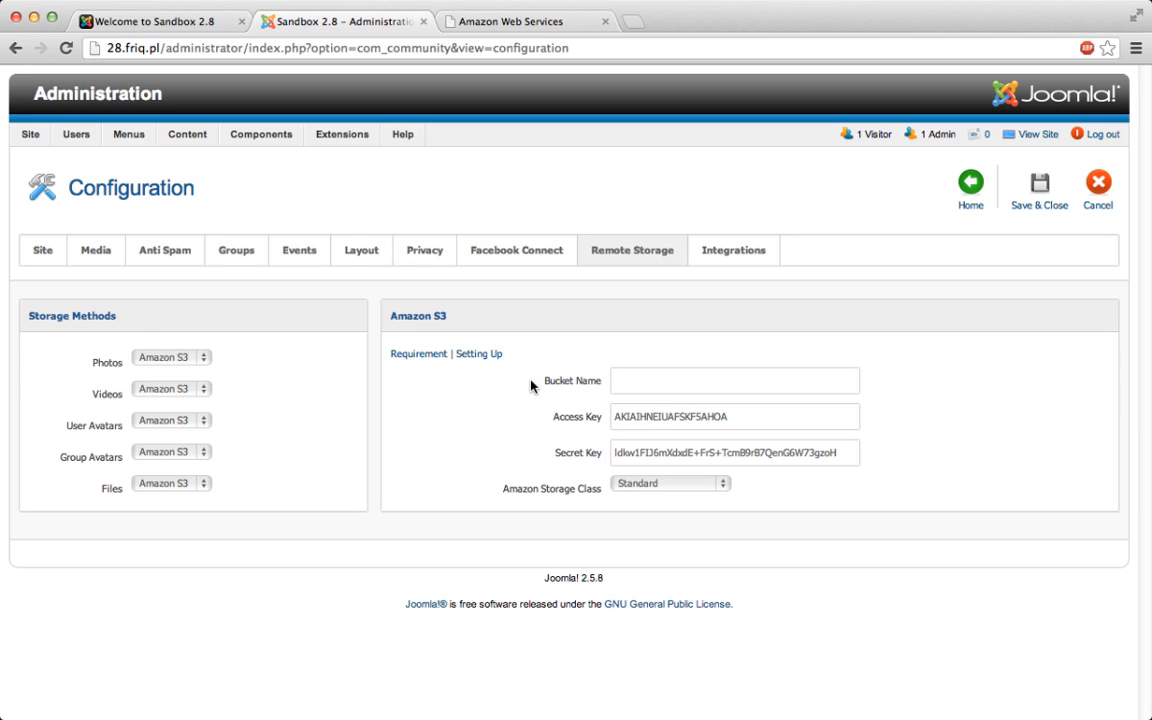
# Return to AWS, sign in to the AWS Management Console with the prefilled credentials and open the S3 service.
pyautogui.moveTo(542, 382); pyautogui.dragTo(597, 379)
pyautogui.click(597, 380)
pyautogui.click(489, 21)
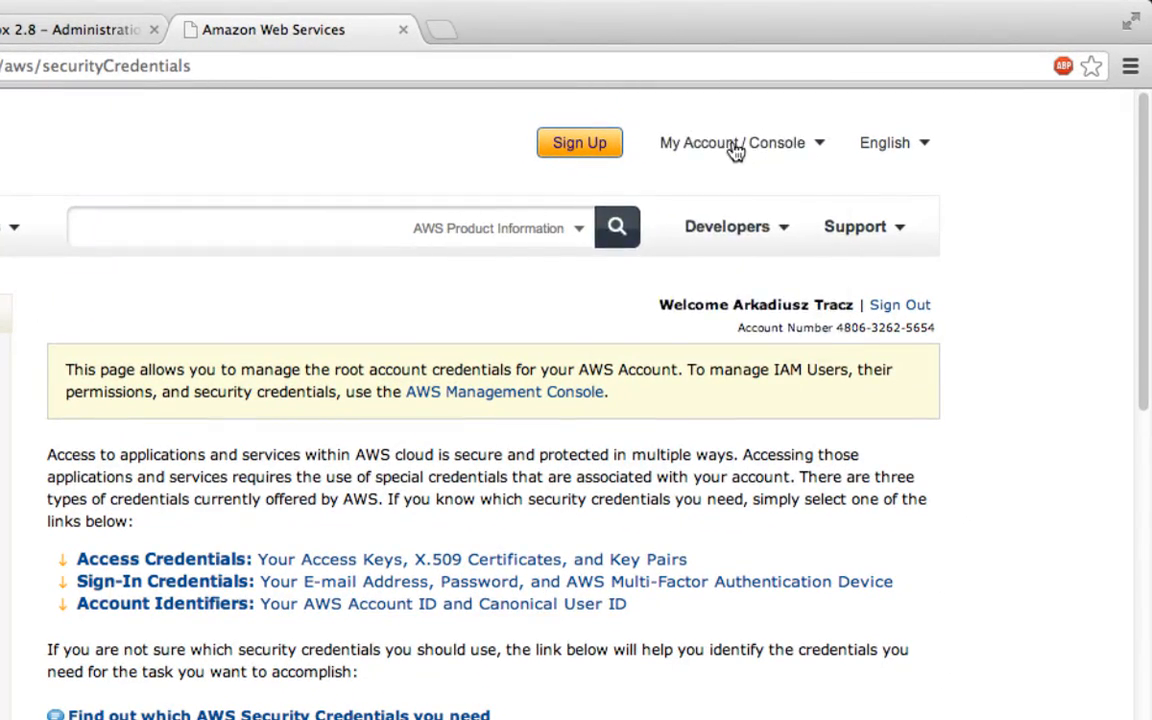
pyautogui.click(846, 106)
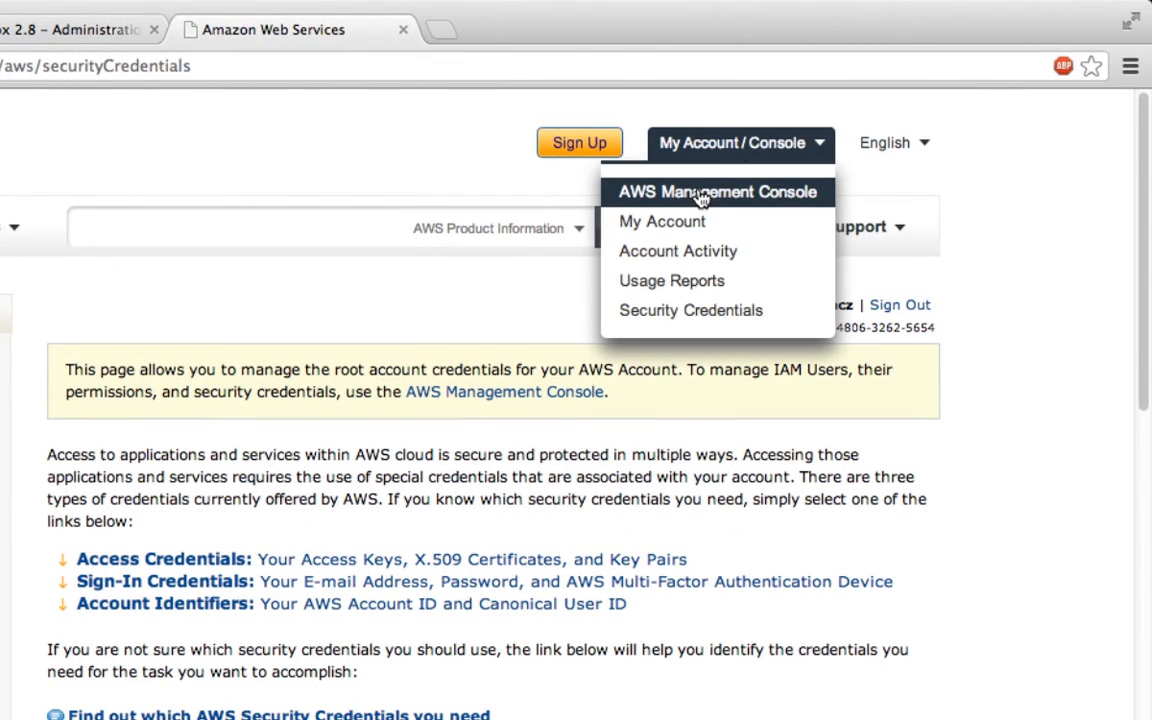
pyautogui.click(640, 190)
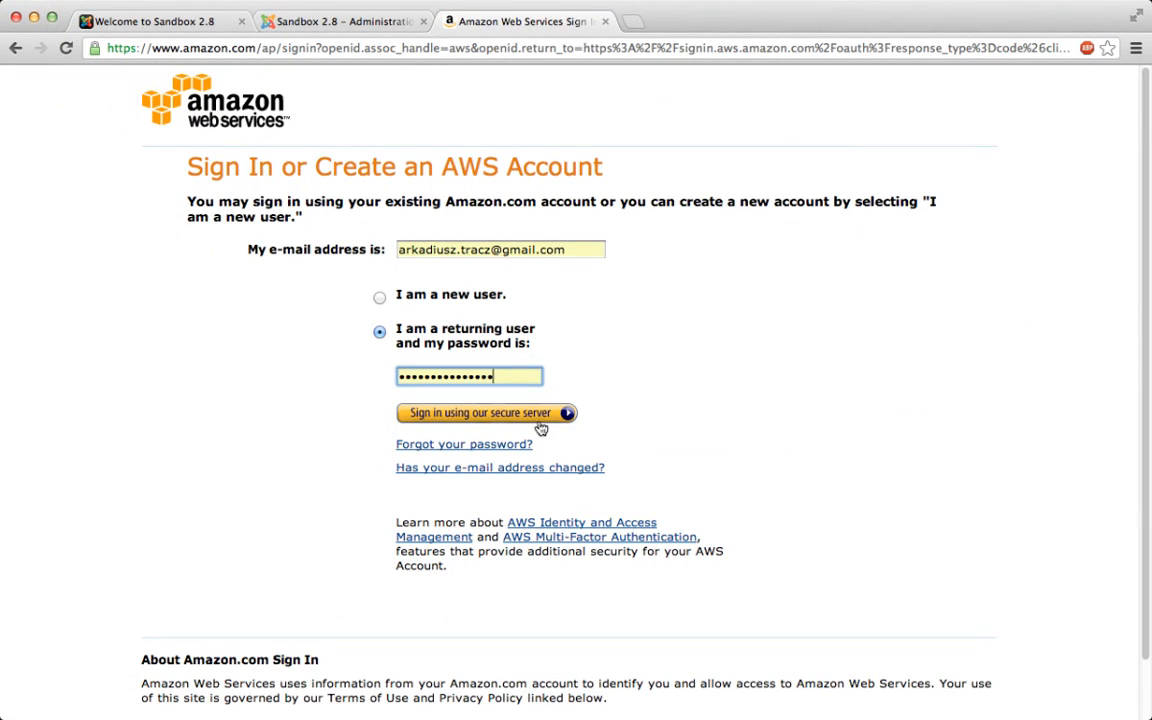
pyautogui.click(540, 428)
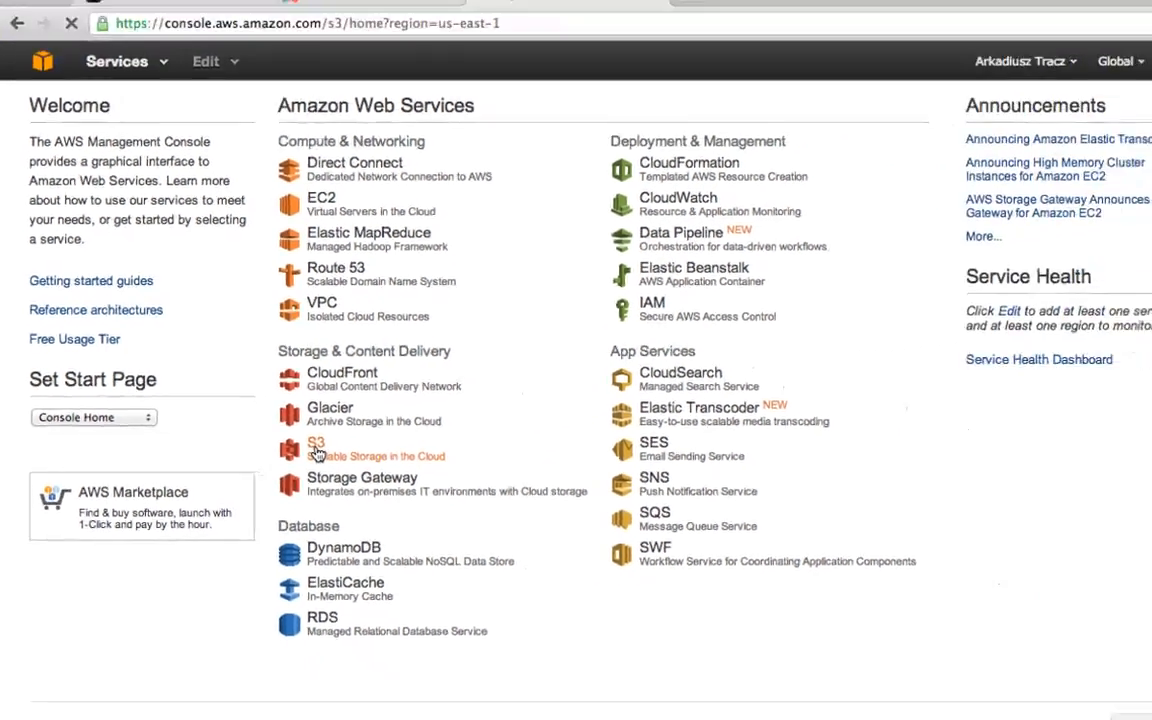
pyautogui.click(397, 472)
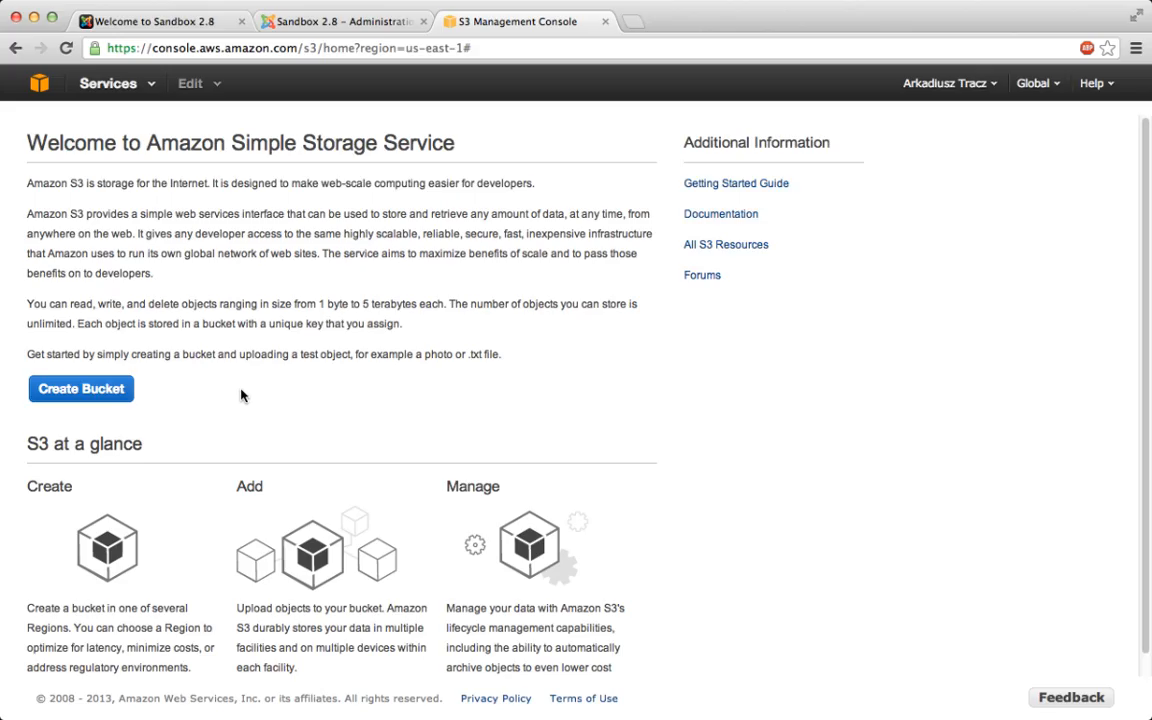
# Create an S3 bucket named videoswitheric in the US Standard region.
pyautogui.click(72, 394)
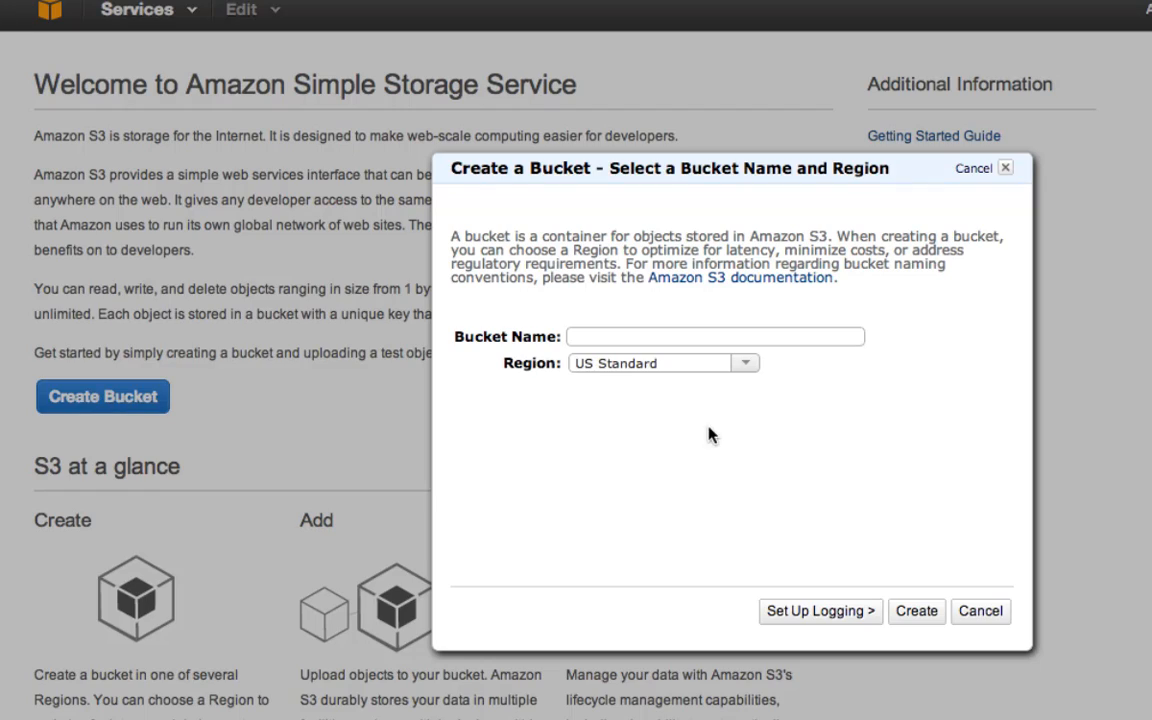
pyautogui.click(631, 336)
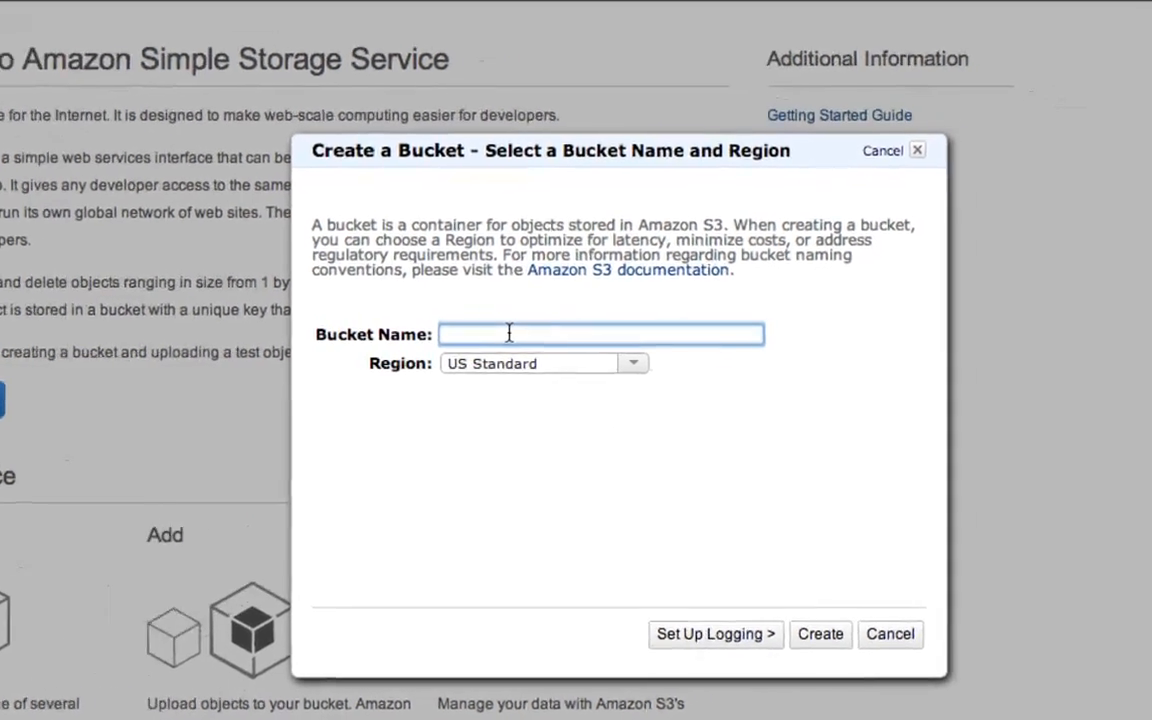
pyautogui.write('videos')
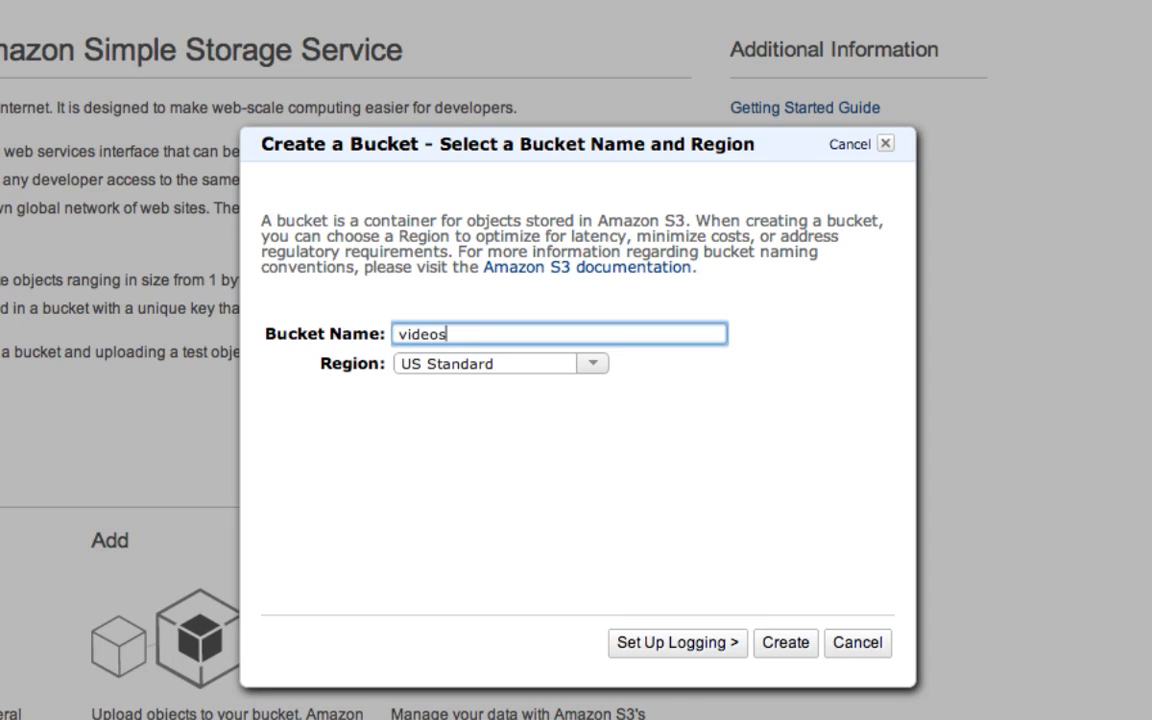
pyautogui.write('witheric')
pyautogui.click(598, 452)
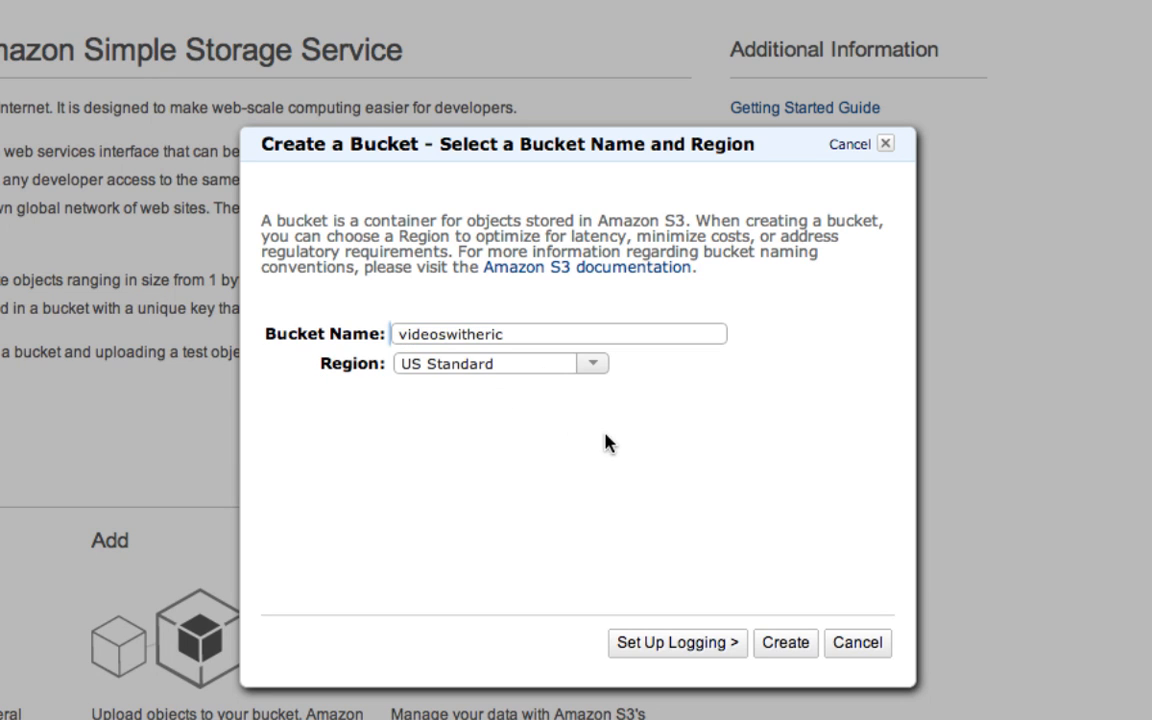
pyautogui.click(596, 366)
pyautogui.click(785, 642)
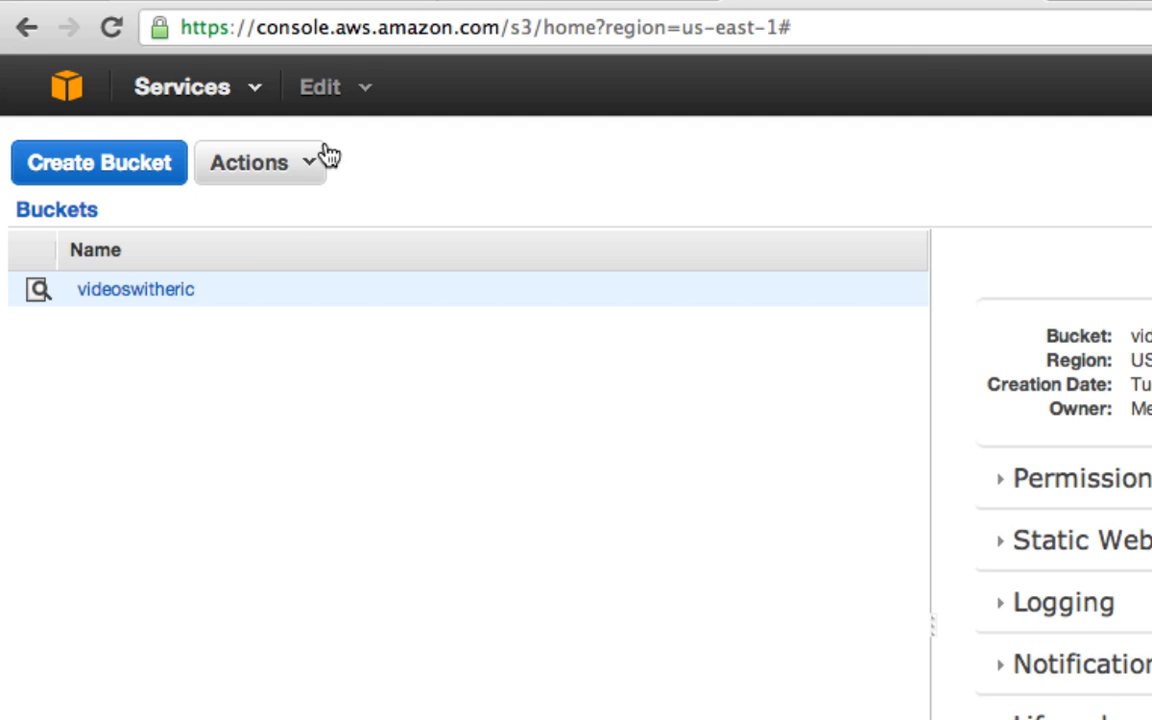
# Return to the Joomla administration and enter videoswitheric as the Bucket Name in the Amazon S3 settings.
pyautogui.click(589, 0)
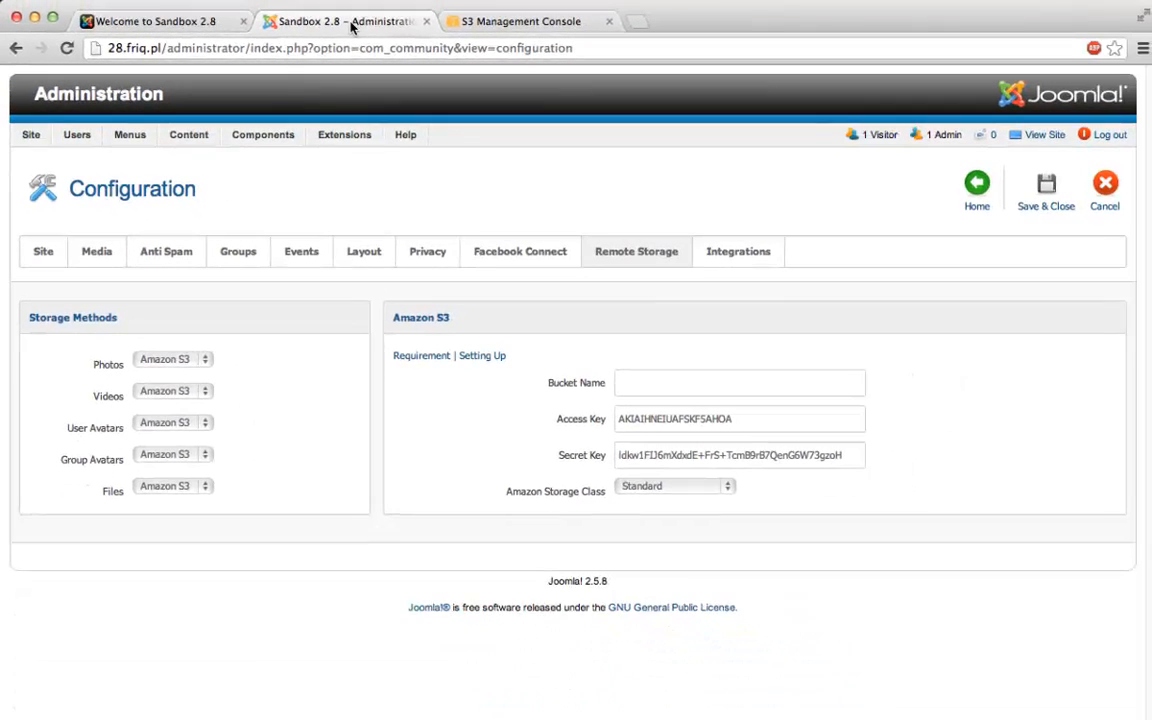
pyautogui.click(973, 508)
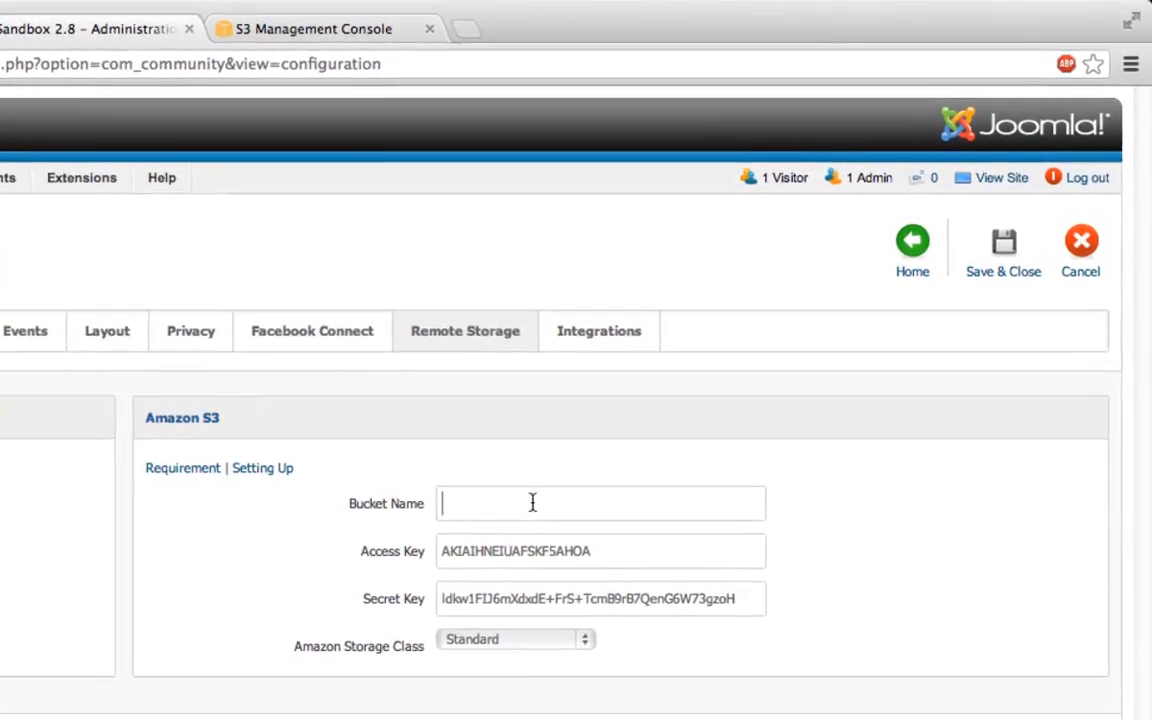
pyautogui.write('videoswitheric')
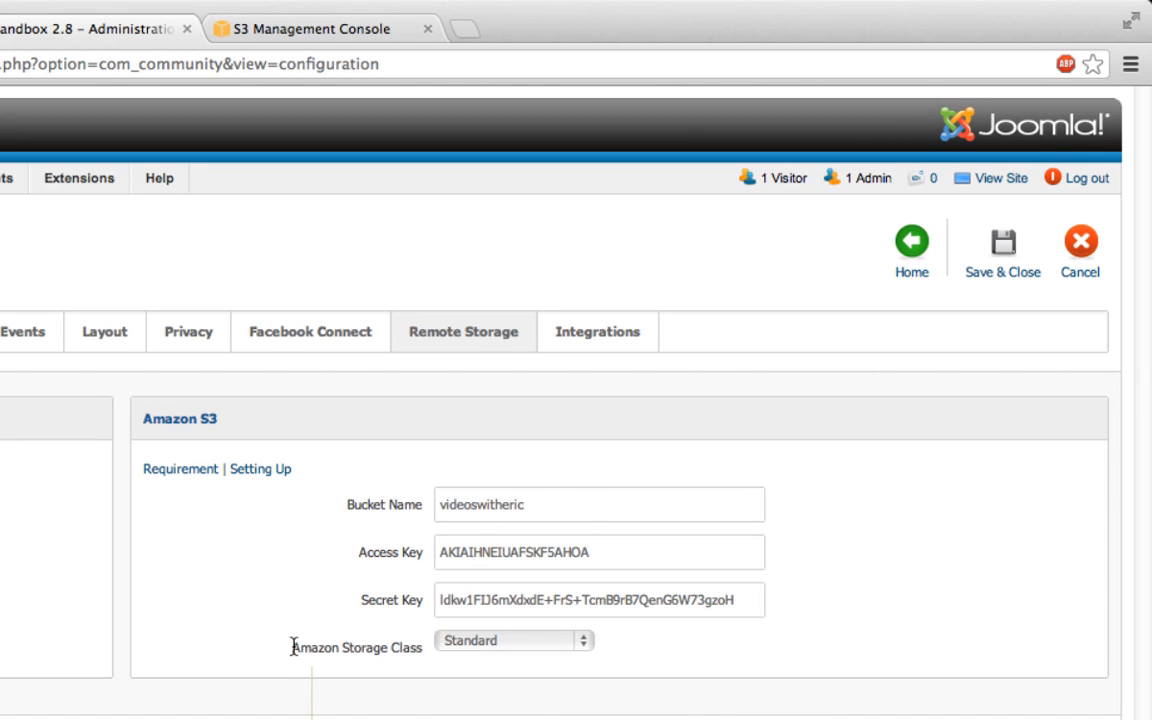
# Keep the Amazon Storage Class at Standard and save the remote storage configuration.
pyautogui.click(561, 645)
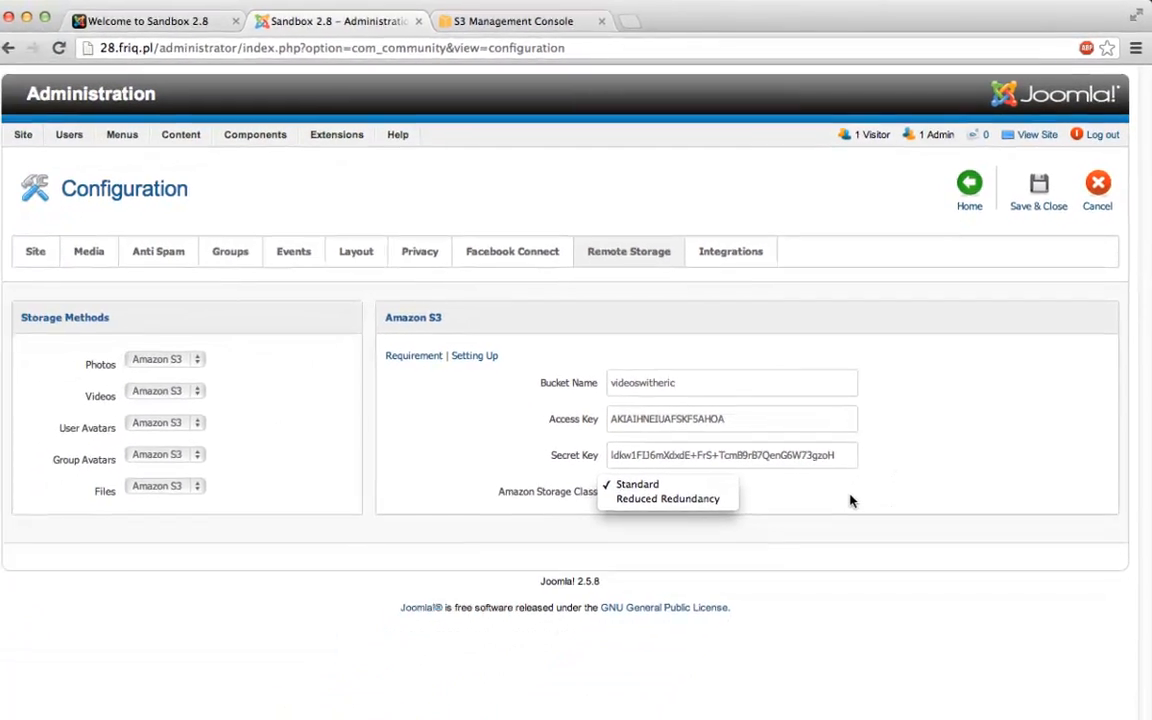
pyautogui.click(843, 492)
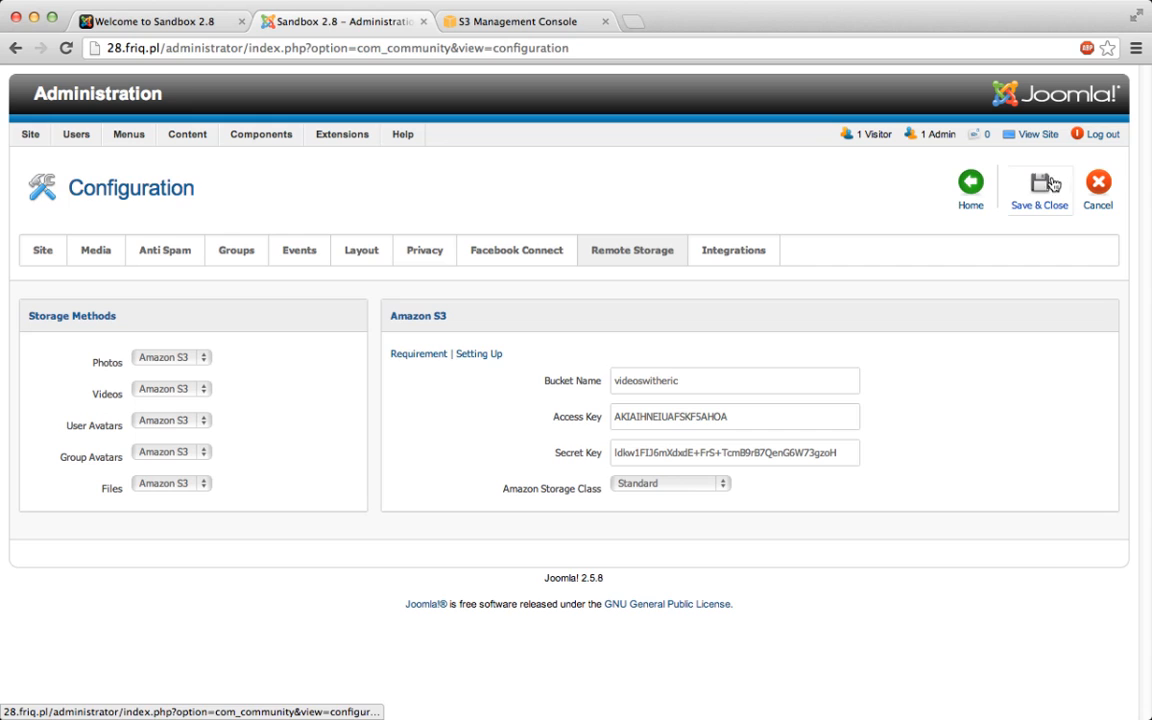
pyautogui.click(948, 166)
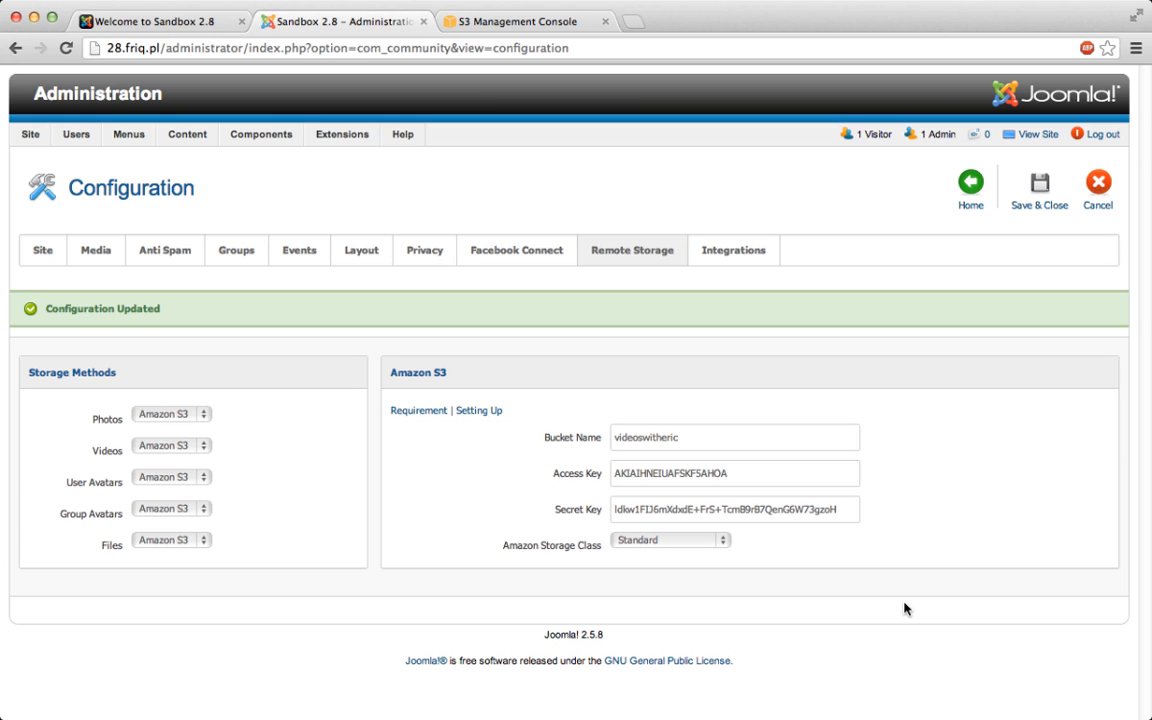
# Run the community cron task by loading 28.friq.pl/index.php?option=com_community&task=cron in a new browser tab.
pyautogui.press('super+t')
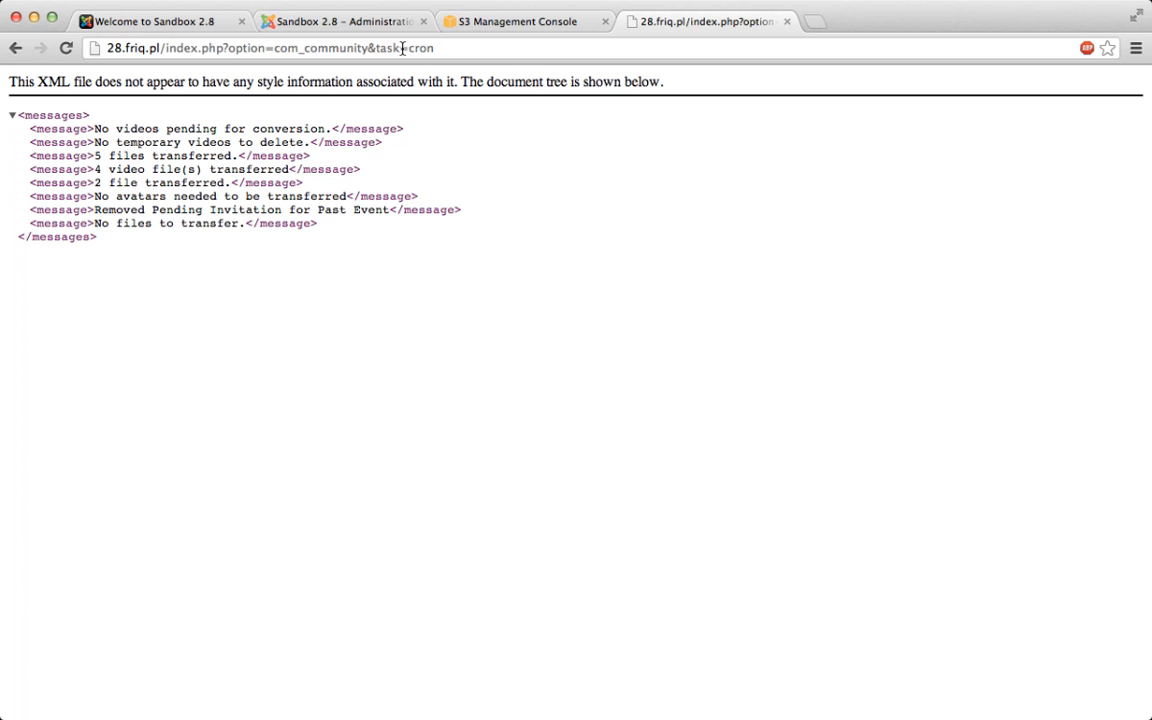
# Return to the Joomla remote storage configuration and review the Amazon S3 bucket, key and storage class settings.
pyautogui.click(380, 26)
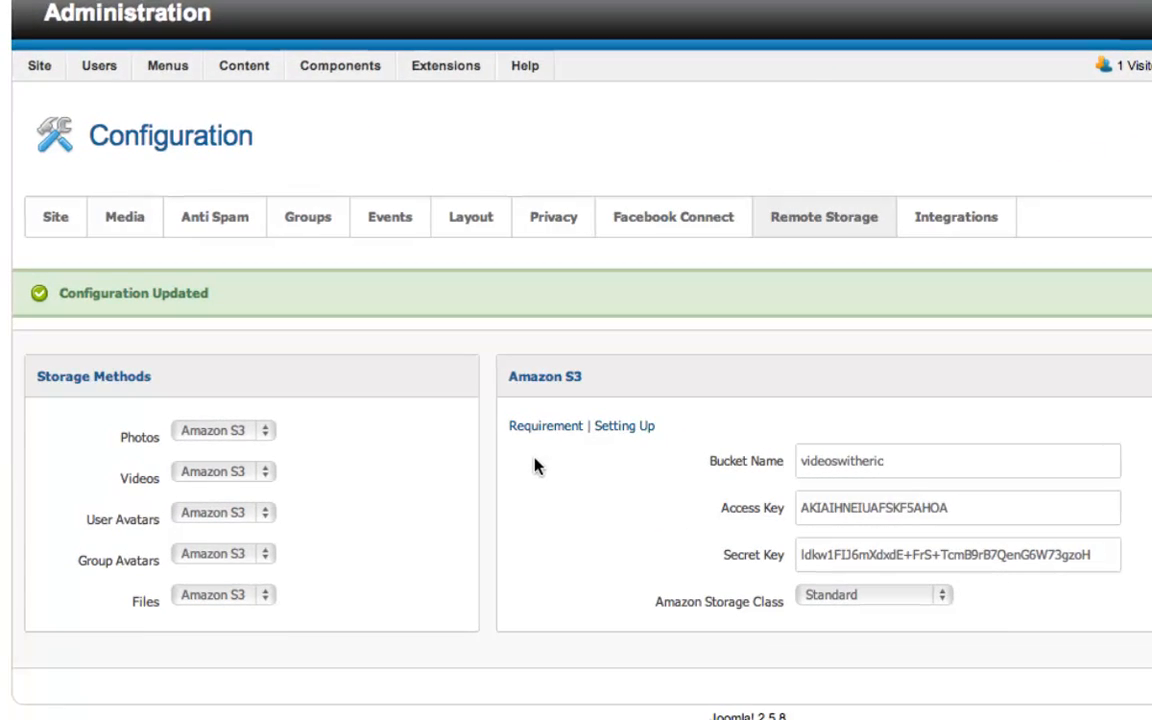
pyautogui.moveTo(642, 435); pyautogui.dragTo(845, 502)
pyautogui.moveTo(956, 521); pyautogui.dragTo(1121, 604)
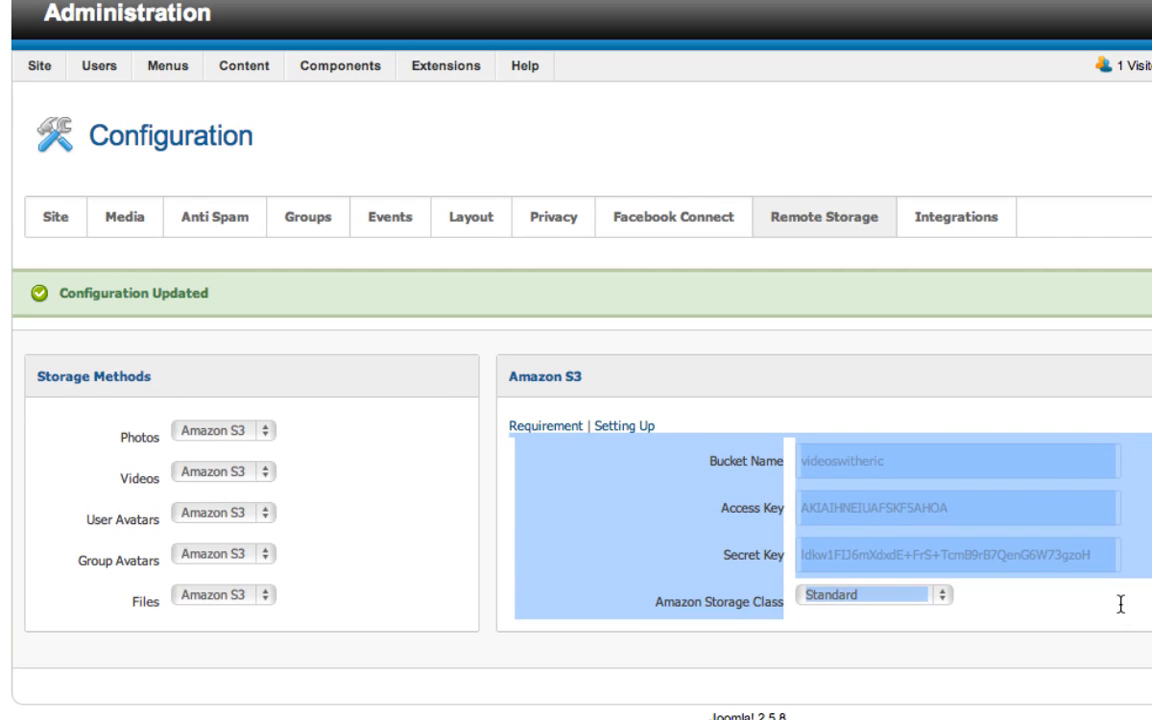
pyautogui.click(1148, 610)
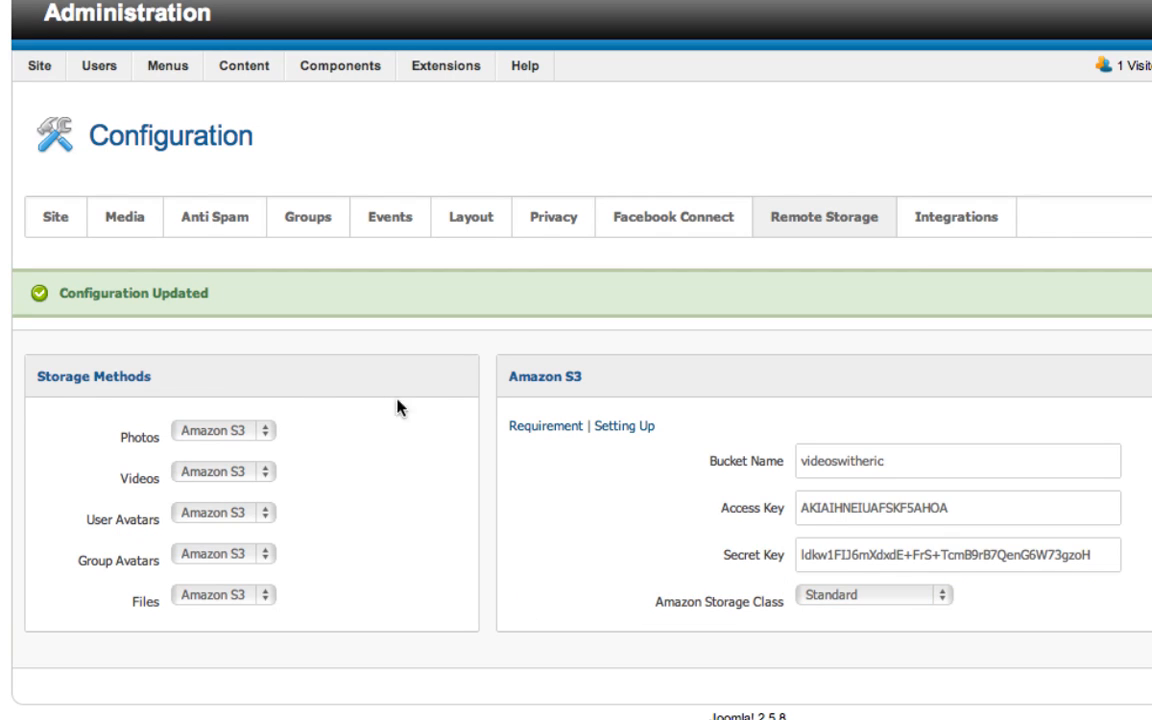
# Set the storage method of photos, videos, user avatars, group avatars and files to Local Server and save the configuration.
pyautogui.click(235, 437)
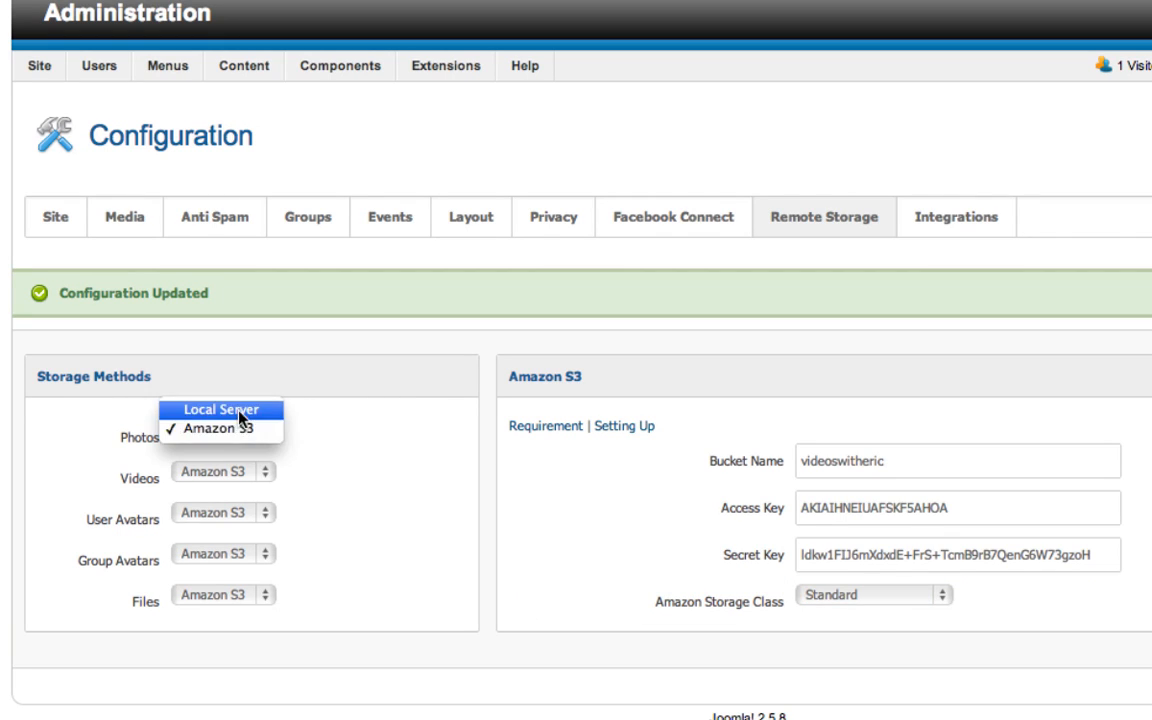
pyautogui.click(220, 410)
pyautogui.click(249, 471)
pyautogui.click(250, 458)
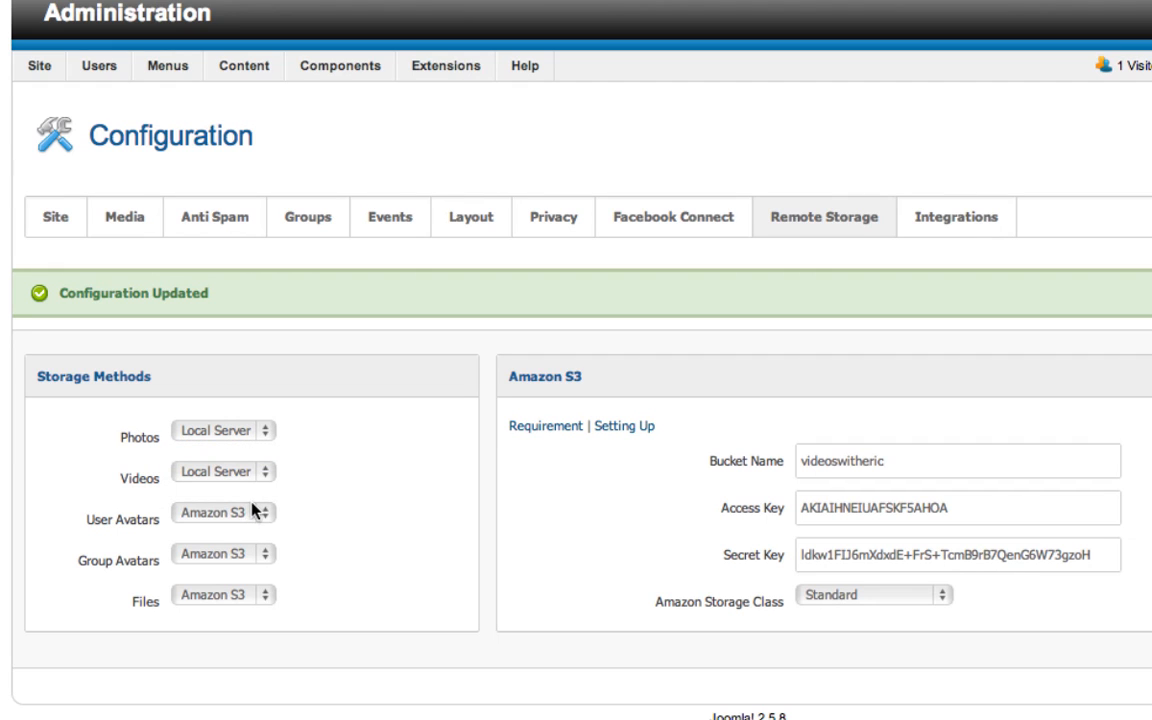
pyautogui.click(250, 512)
pyautogui.click(253, 492)
pyautogui.click(250, 553)
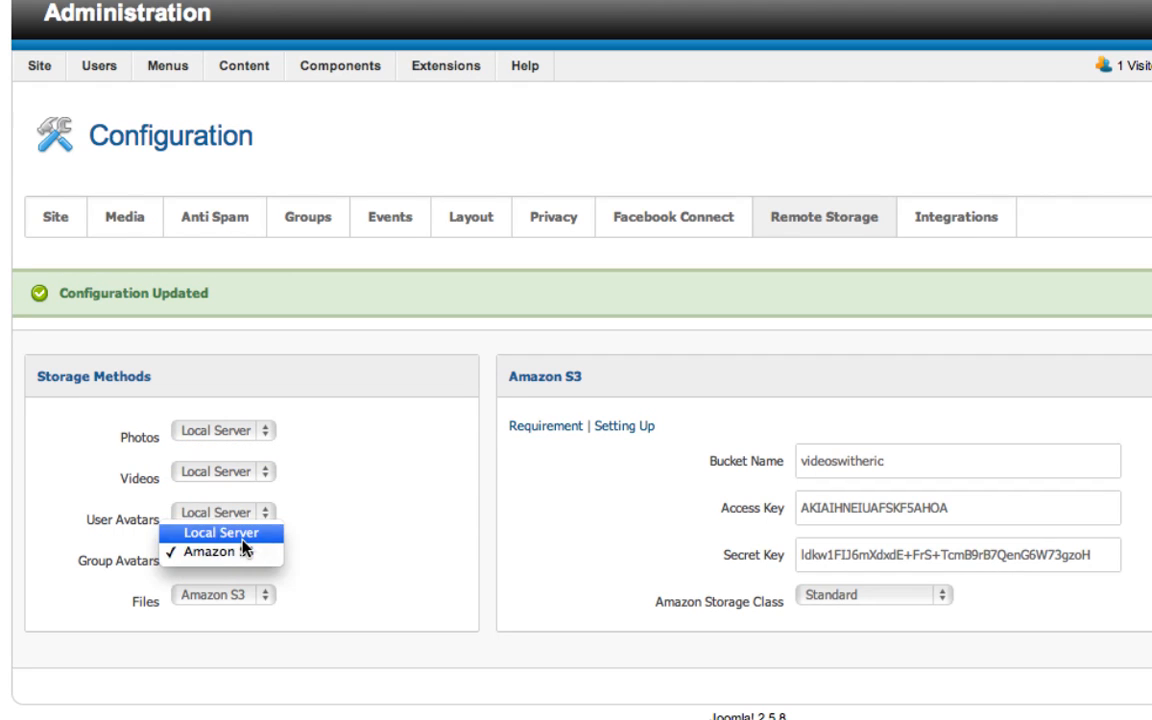
pyautogui.click(249, 533)
pyautogui.click(245, 595)
pyautogui.click(249, 575)
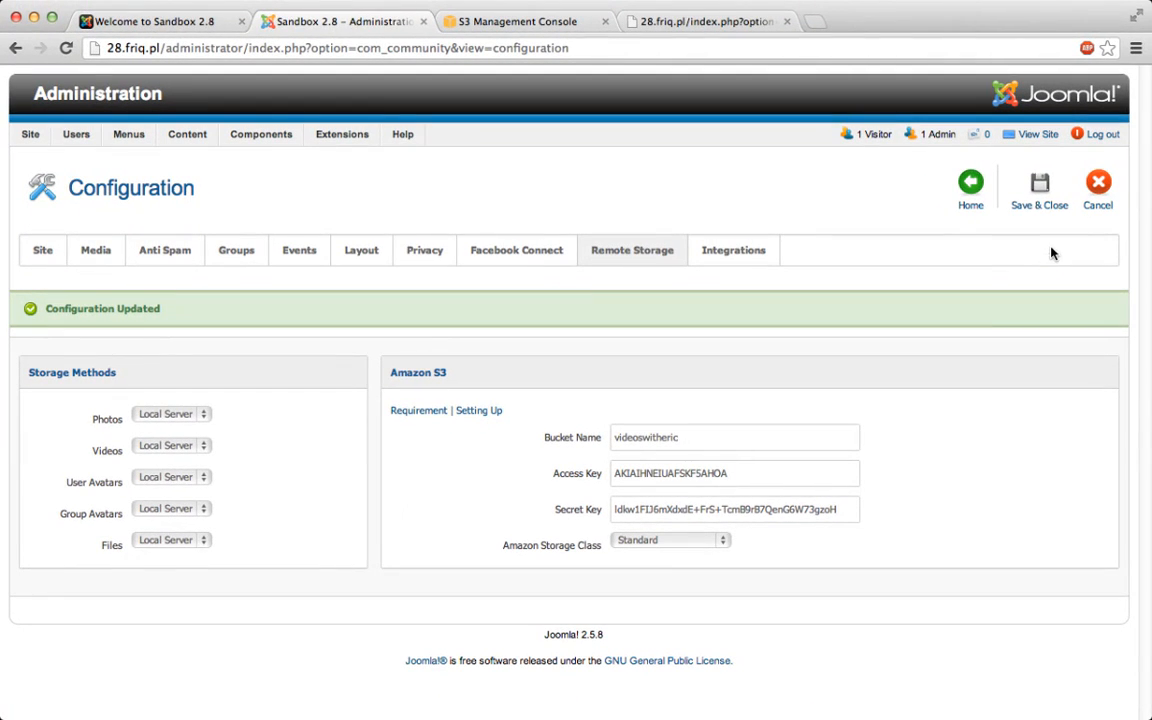
pyautogui.click(1043, 186)
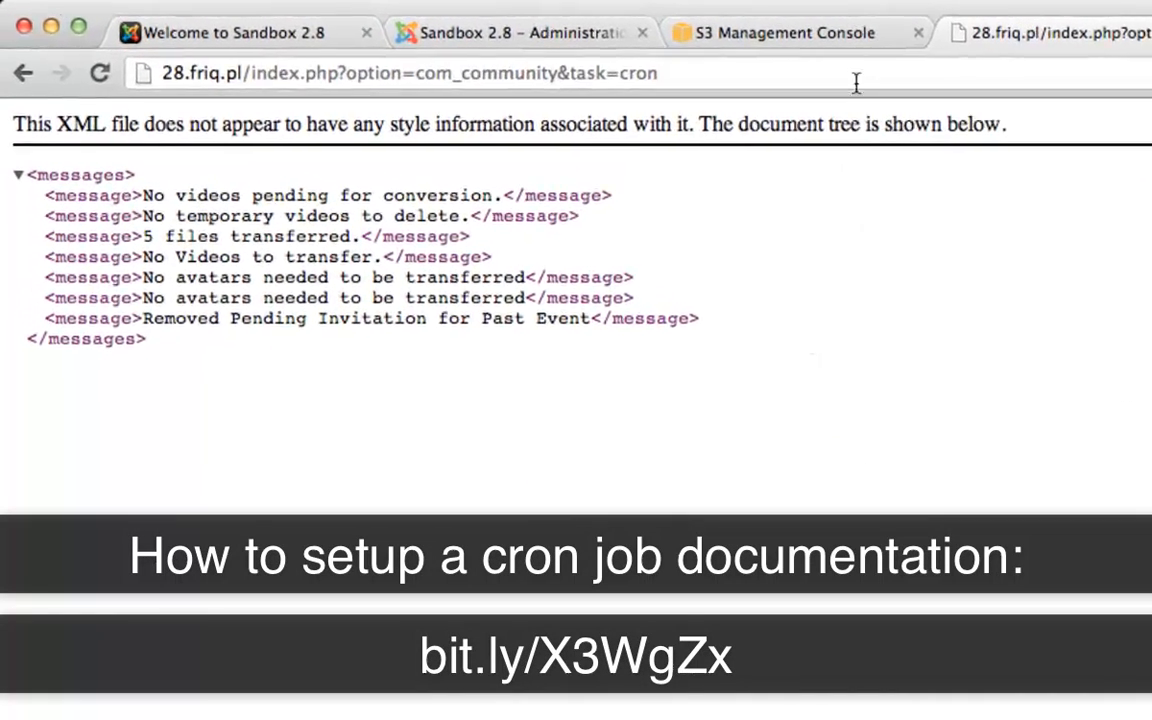
# Rerun the community cron task by reloading its page to transfer files back to the local server.
pyautogui.press('super+r')
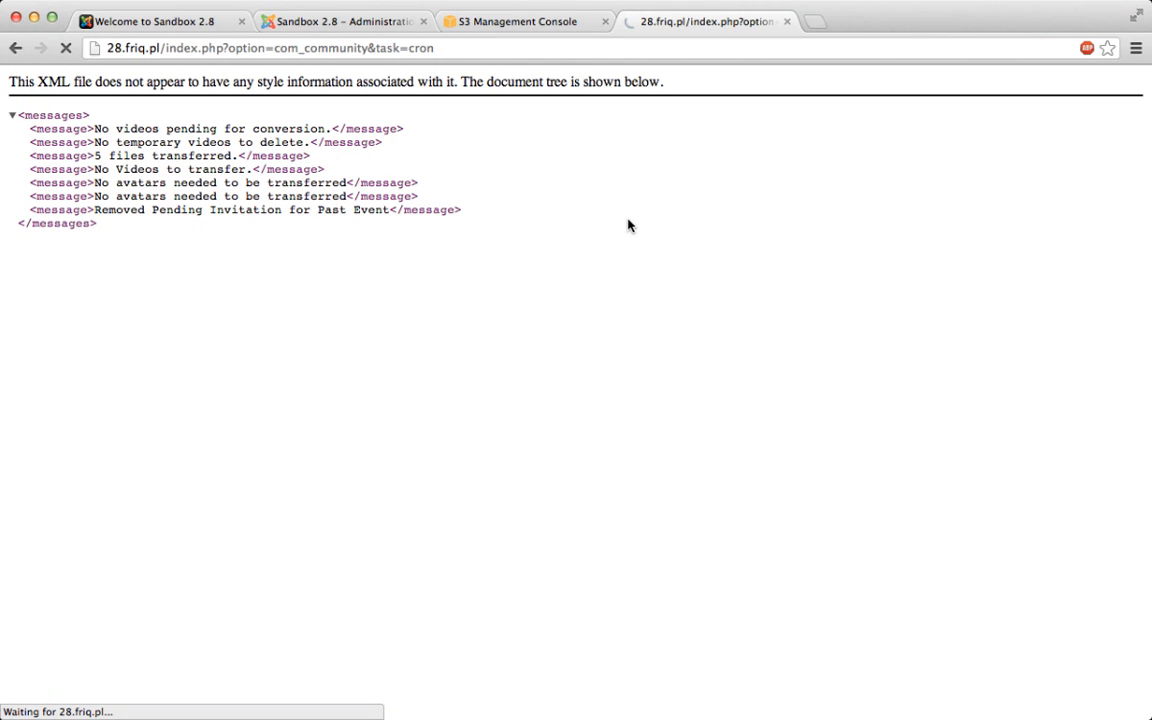
# Return to the Joomla remote storage settings and open the Amazon S3 Bucket Name for editing.
pyautogui.click(362, 22)
pyautogui.click(549, 452)
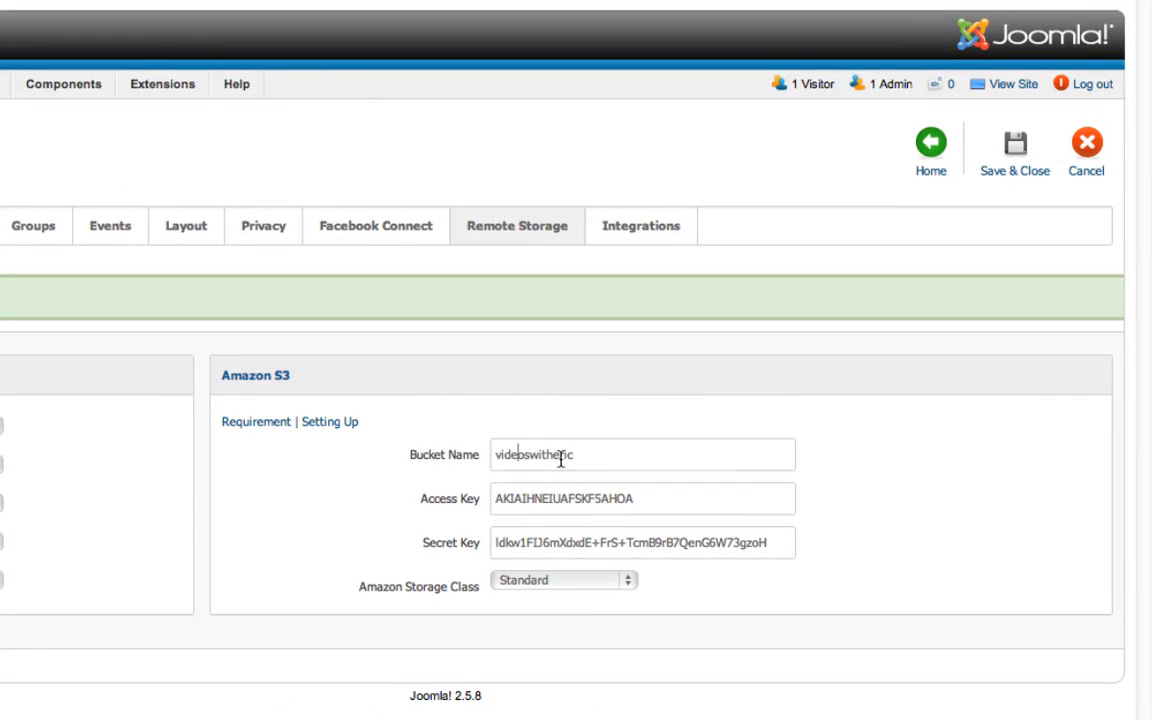